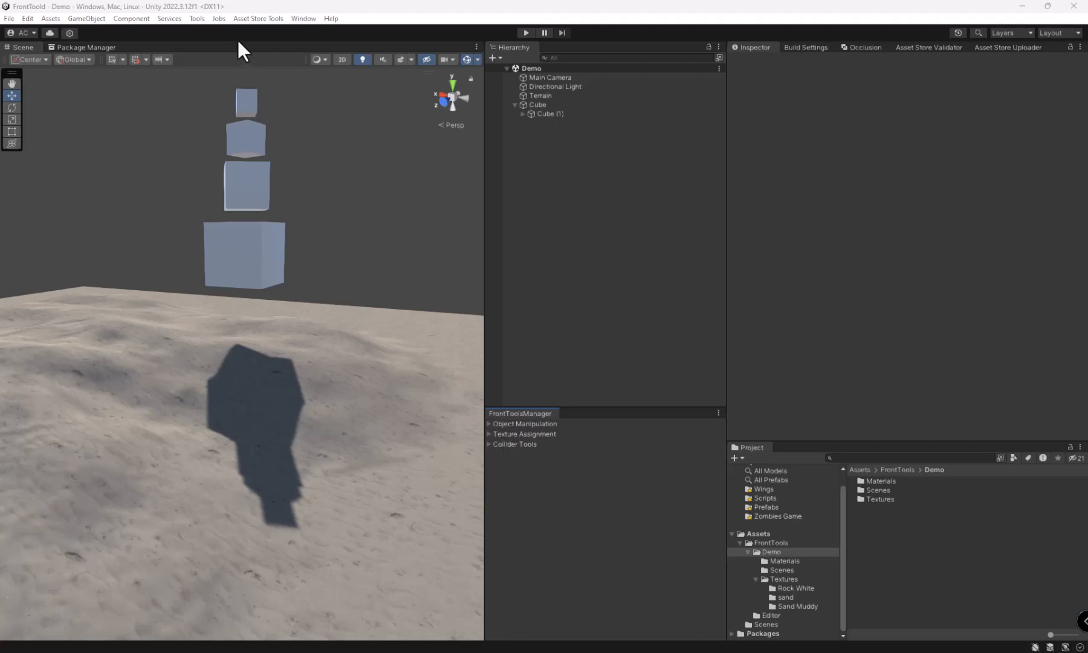
Step: Open the FrontTools manager and expand its Object Manipulation tools
click(196, 19)
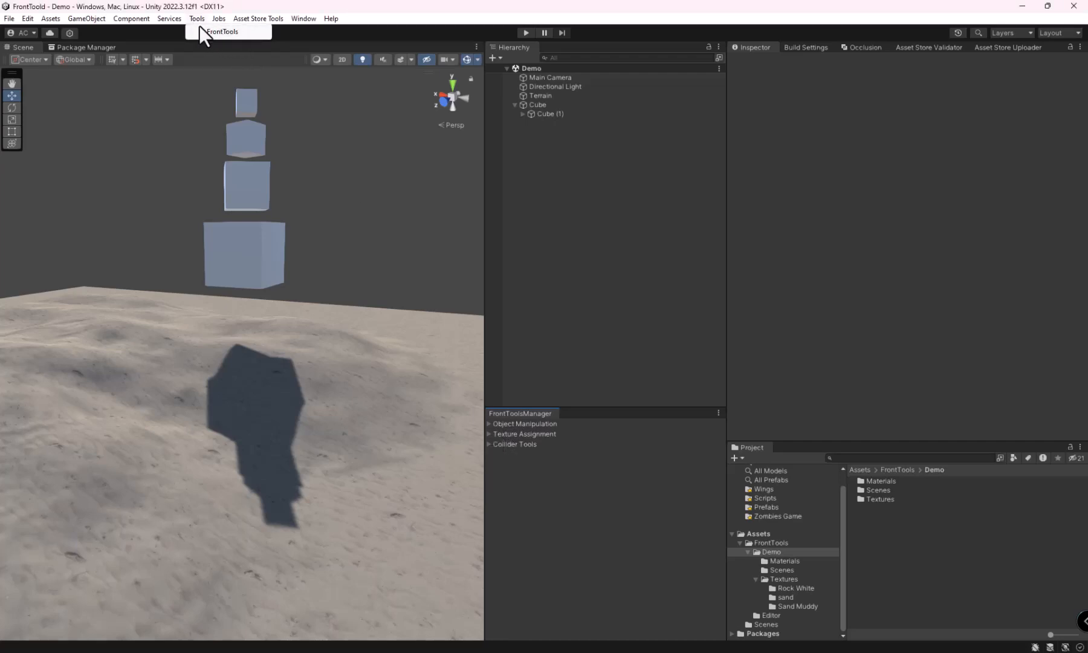
click(217, 33)
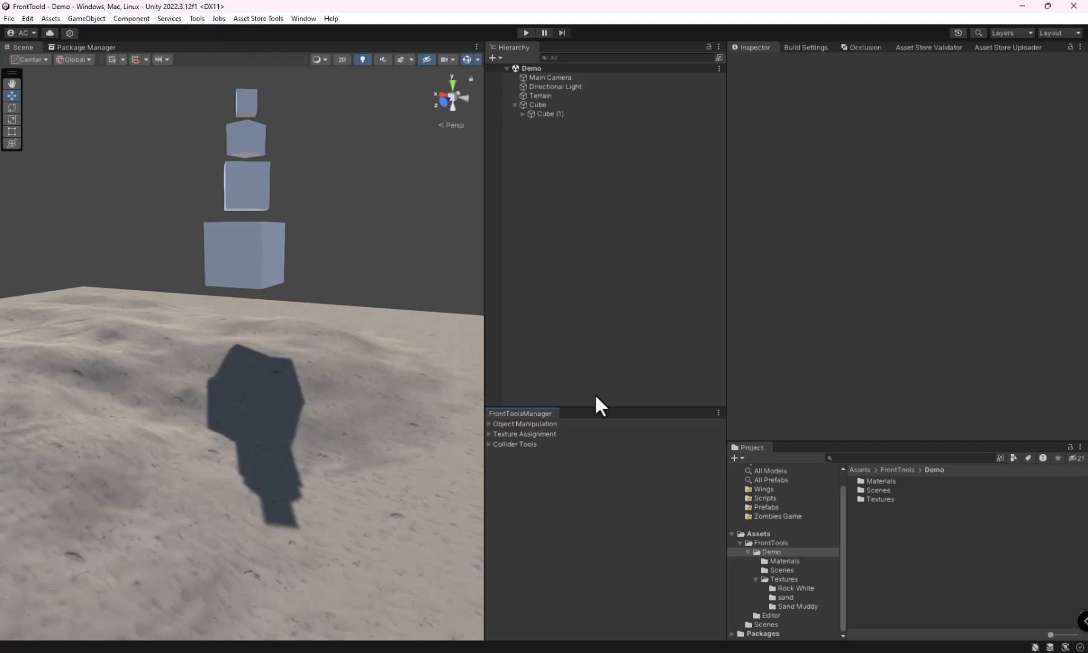
click(489, 423)
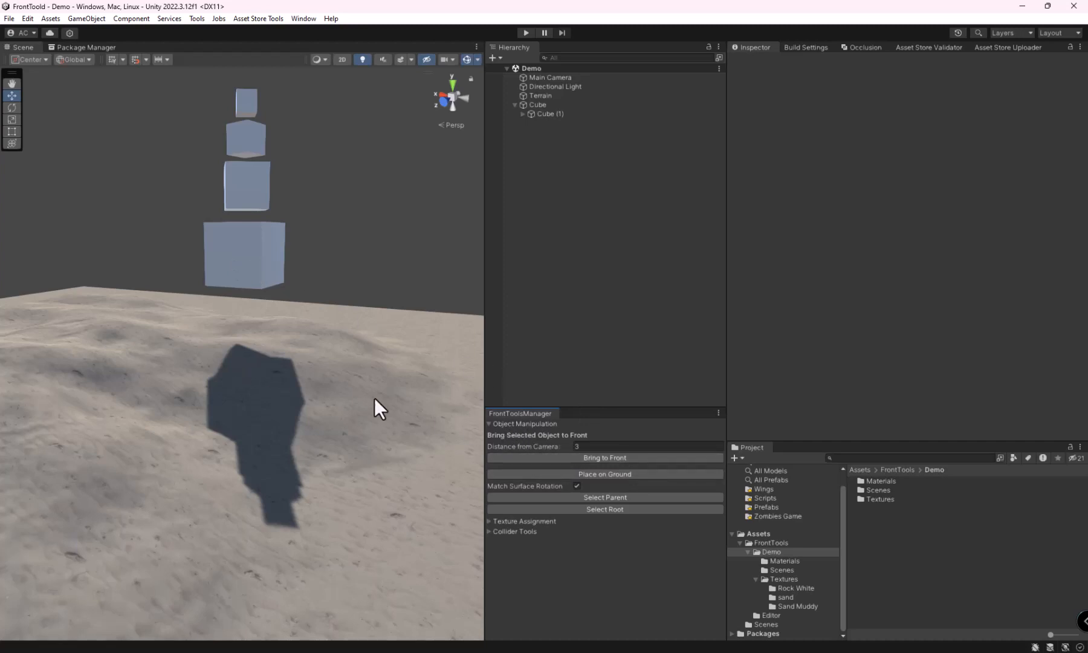
Step: Select the bottom cube of the stack, bring it to the front of the camera and frame it in the scene view
alt+drag(251, 341, 311, 371)
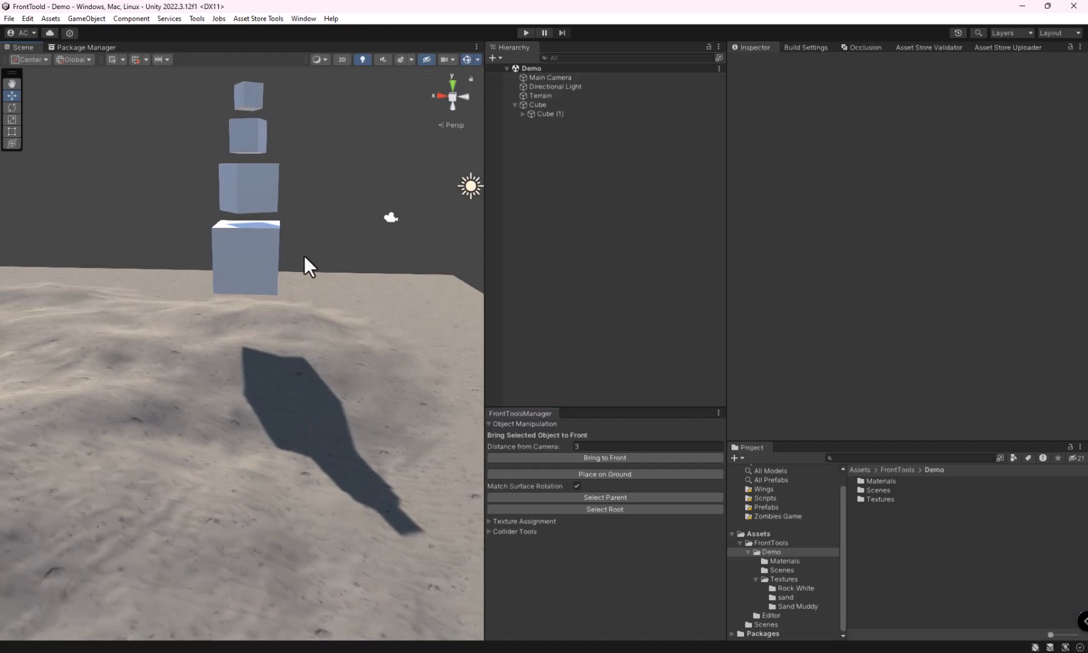
middle_drag(282, 297, 339, 349)
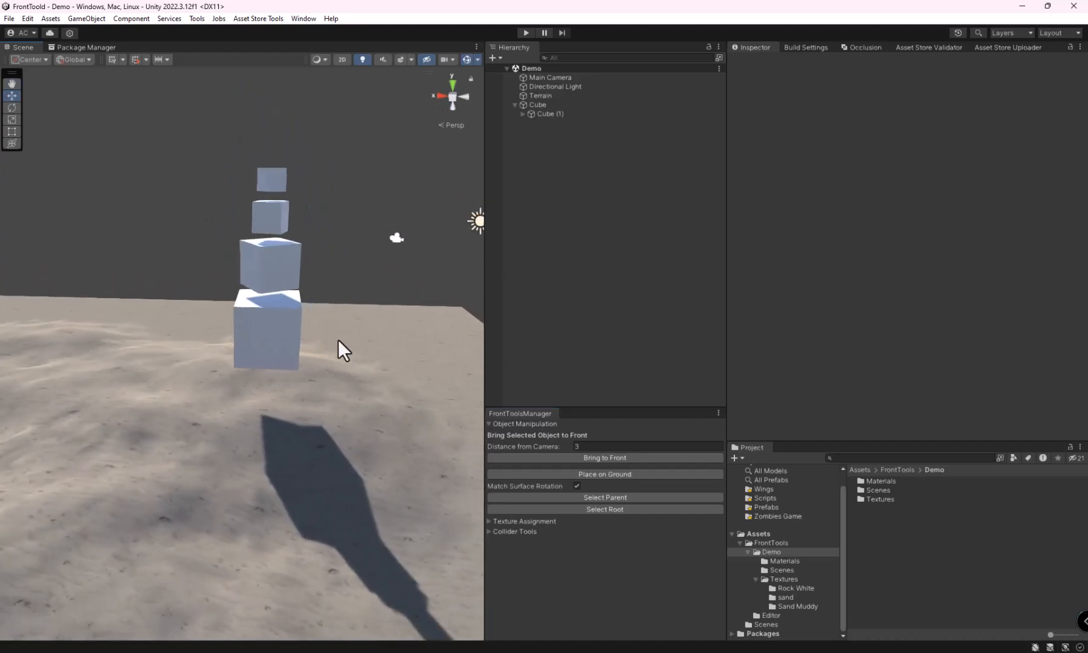
click(279, 332)
alt+drag(280, 332, 308, 349)
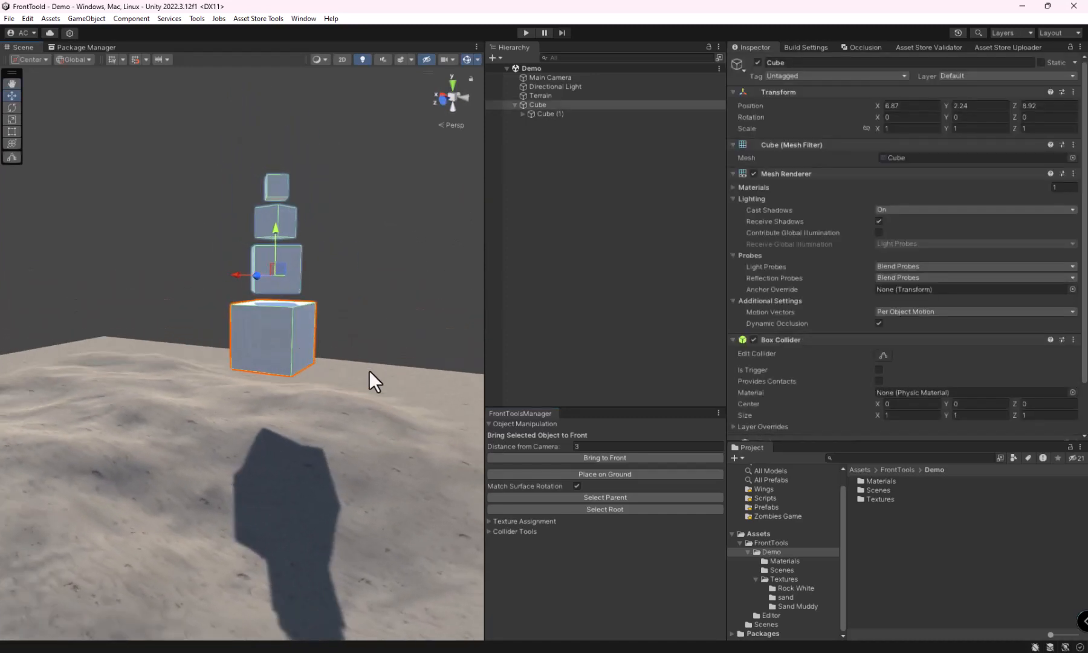
alt+drag(369, 372, 286, 369)
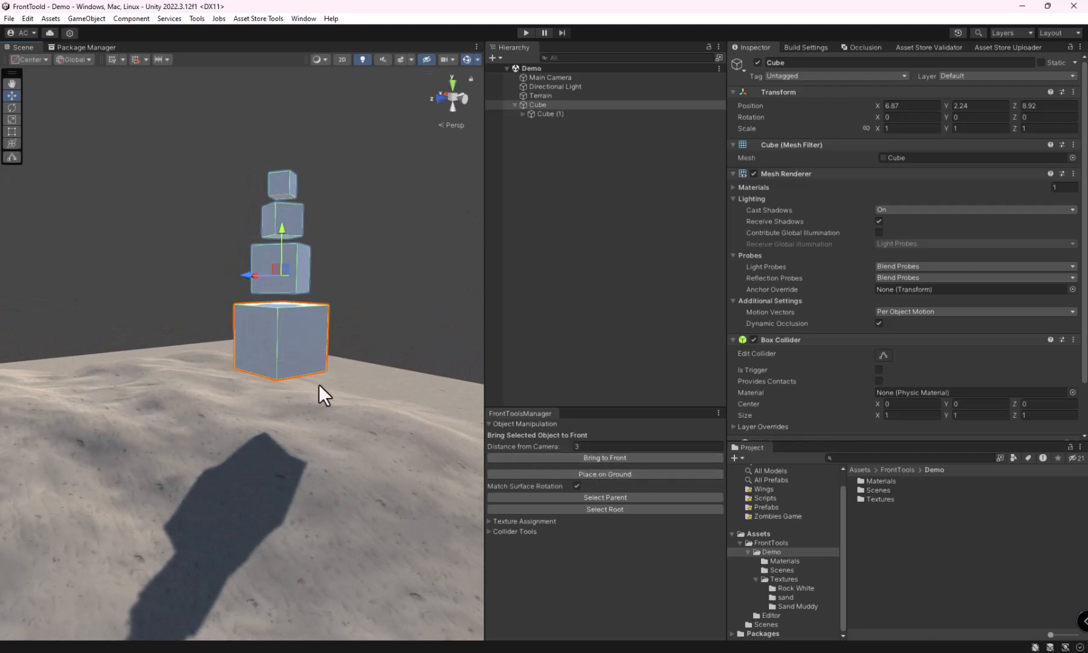
scroll(318, 385, down, 10)
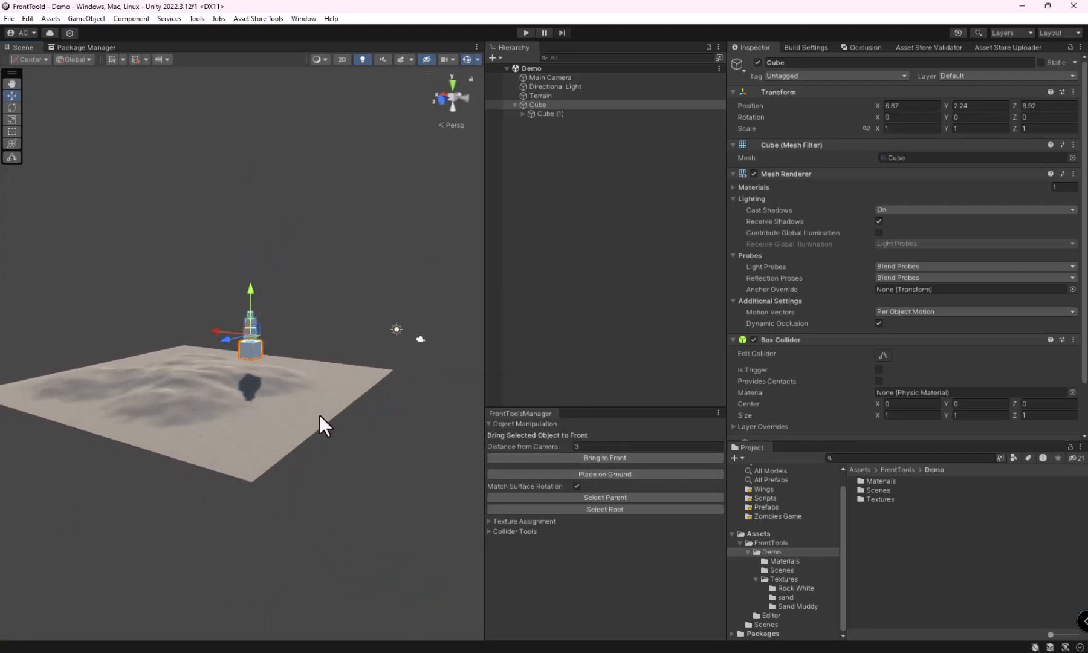
alt+drag(319, 414, 365, 409)
middle_drag(293, 413, 239, 373)
right_drag(240, 373, 316, 400)
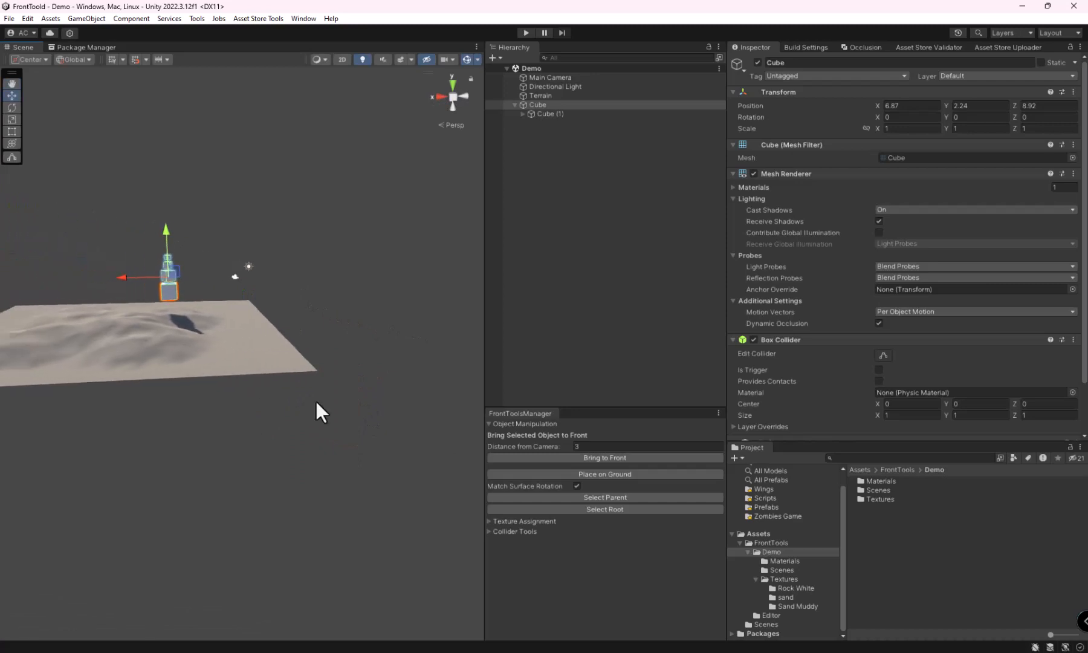
click(575, 457)
mouse_move(371, 417)
right_down()
mouse_move(413, 407)
mouse_move(360, 409)
right_up()
key(f)
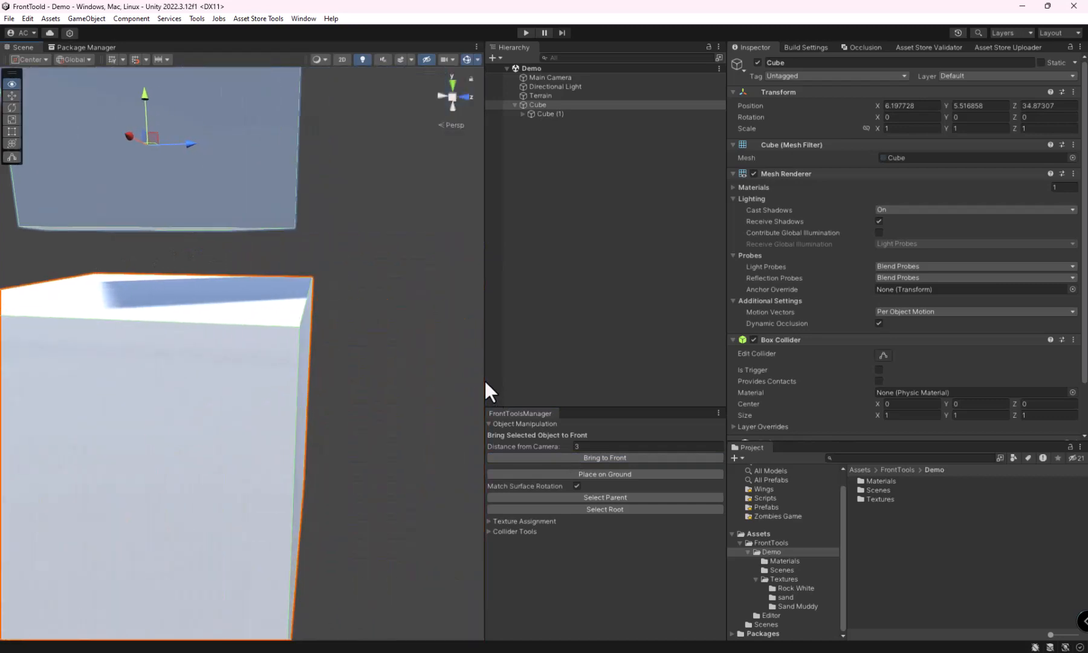
Step: Bring the cube stack to the front of the camera again from a viewpoint over the terrain
right_drag(484, 379, 461, 378)
right_drag(361, 423, 315, 448)
click(576, 459)
key(s)
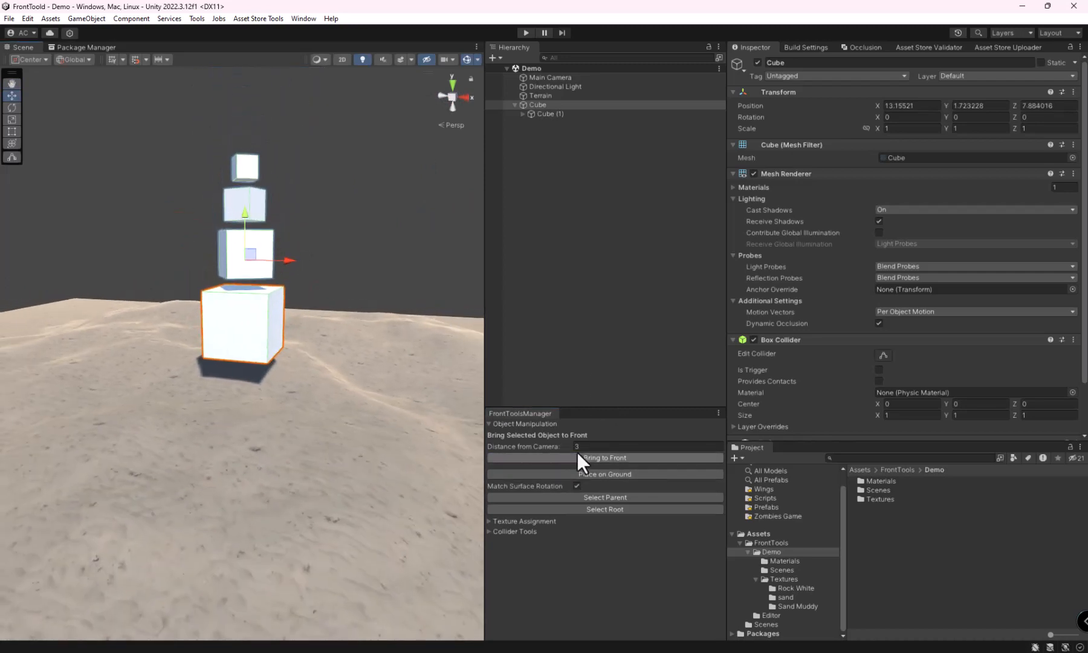
Step: Bring the cube stack to the front at different distances from the camera, ending with a distance of 12.59
drag(537, 446, 564, 455)
click(576, 457)
drag(553, 443, 618, 446)
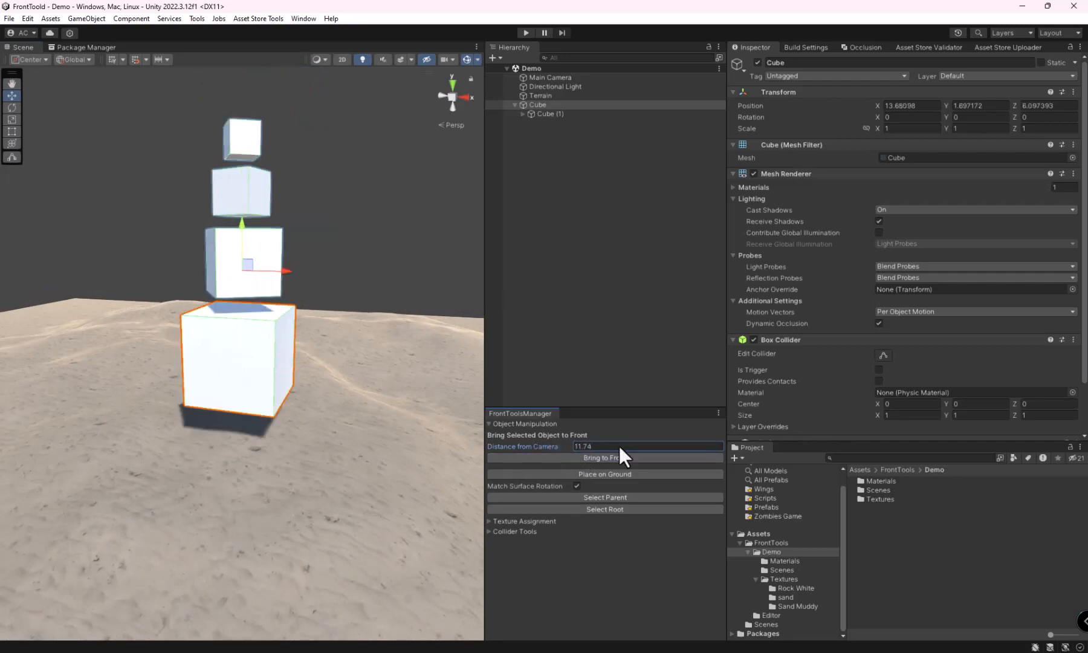
click(590, 459)
right_drag(338, 407, 345, 423)
key(e)
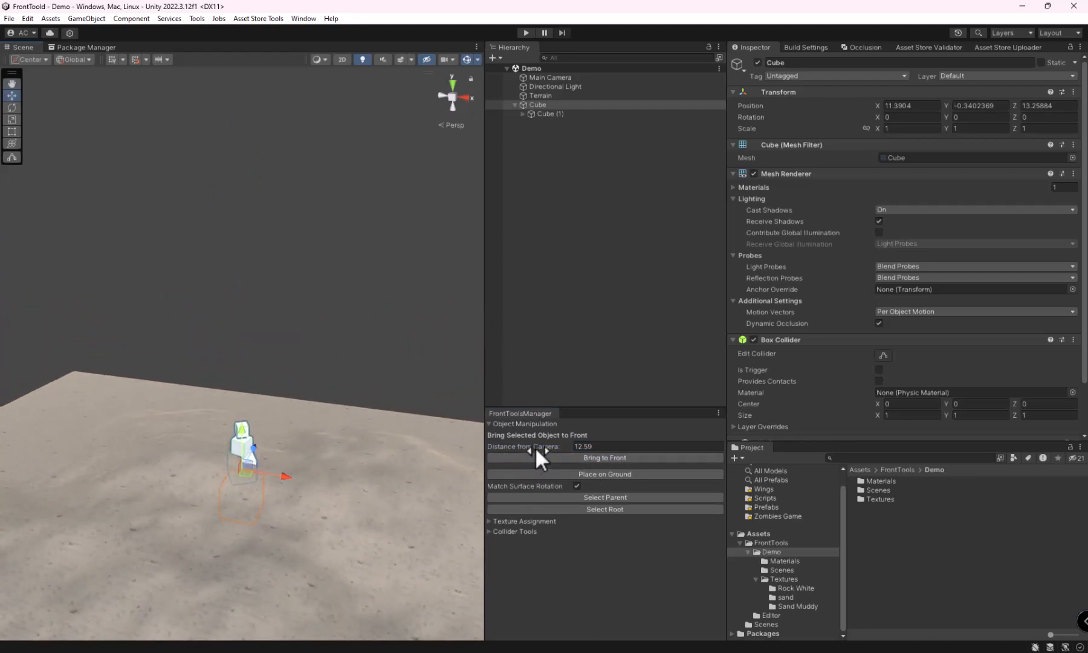
Step: Set the distance from camera to 7.9 and bring the cube stack to the front
drag(535, 447, 450, 434)
click(561, 457)
right_drag(273, 376, 275, 323)
Step: Move the cube stack along the Z axis to 11.15 and raise it above the terrain to Y 4.581
drag(236, 312, 308, 362)
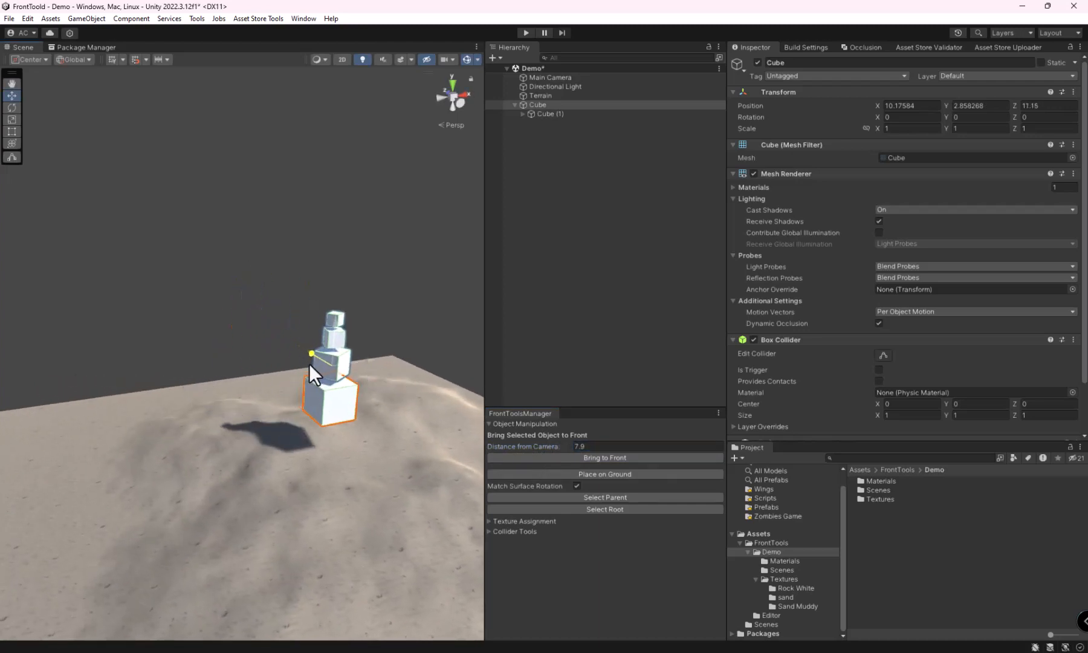
right_drag(308, 363, 394, 414)
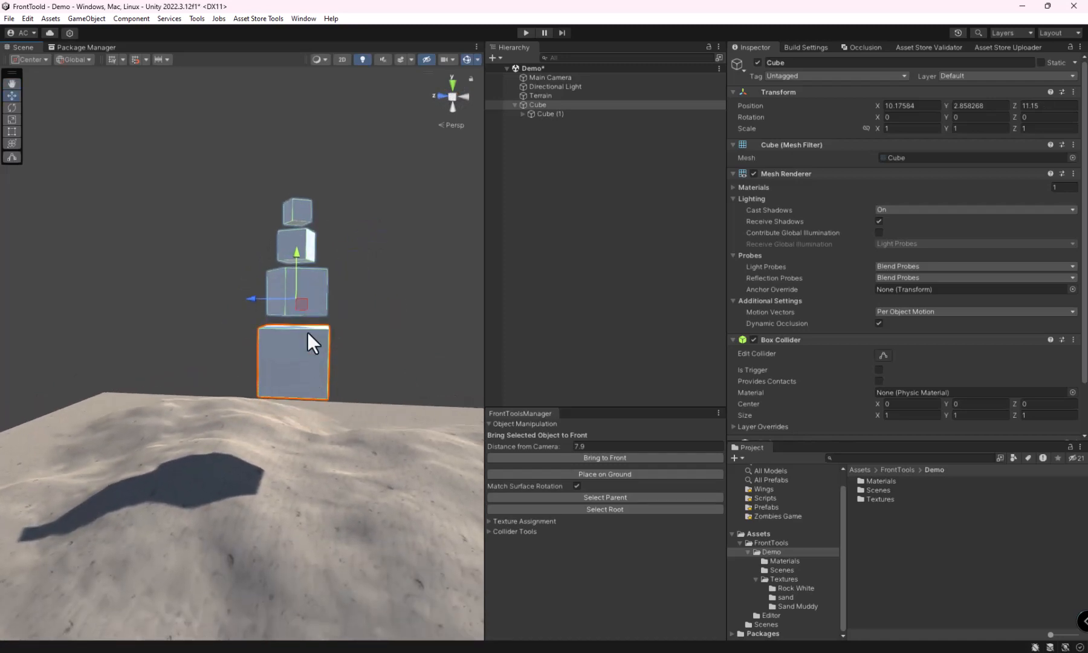
drag(297, 256, 299, 141)
right_drag(308, 423, 309, 403)
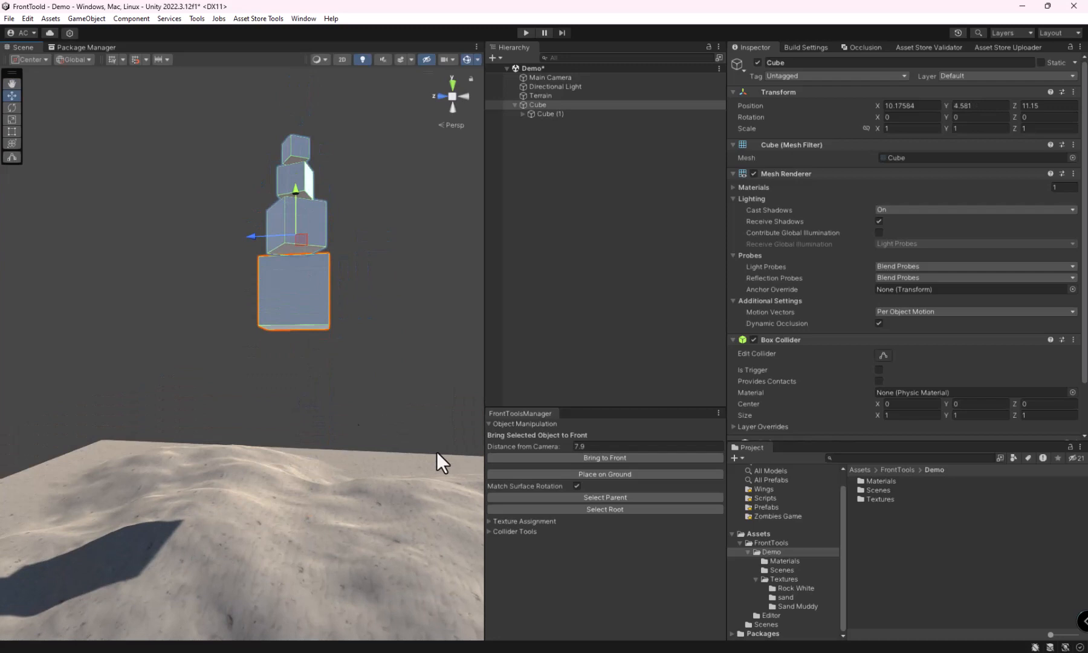
Step: Place the cube stack on the ground, move it to X 8.2 and Z 6.441, and place it again matching the surface rotation
click(611, 476)
right_drag(354, 516, 205, 431)
drag(189, 386, 474, 501)
click(584, 475)
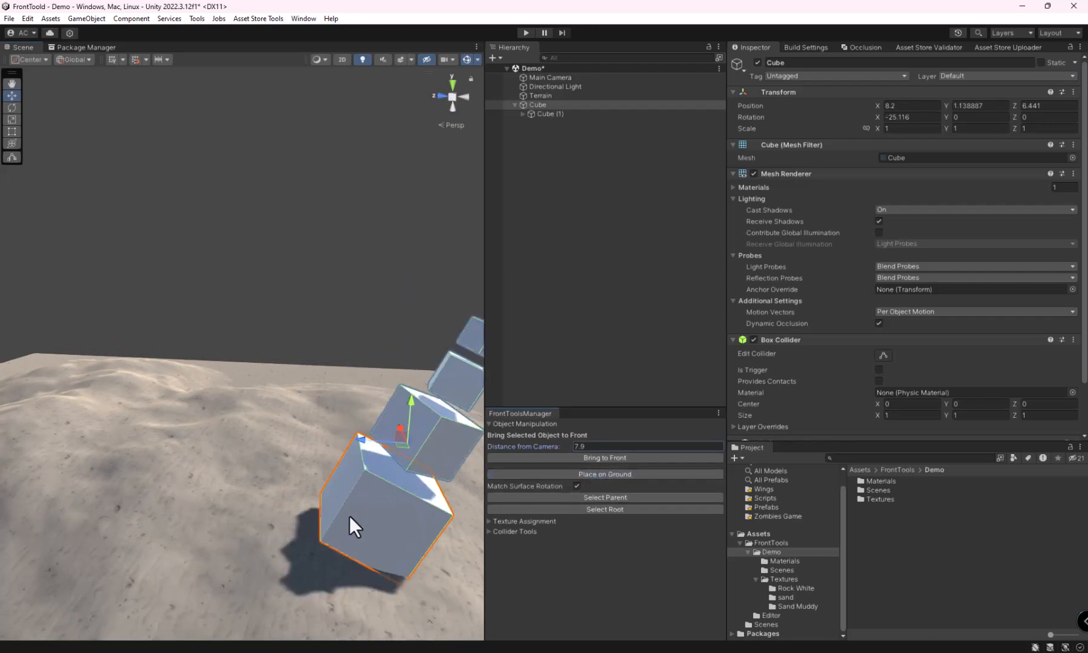
Step: Turn off surface rotation matching and place the bottom cube on the ground with its X rotation reset to 0
alt+drag(349, 516, 516, 524)
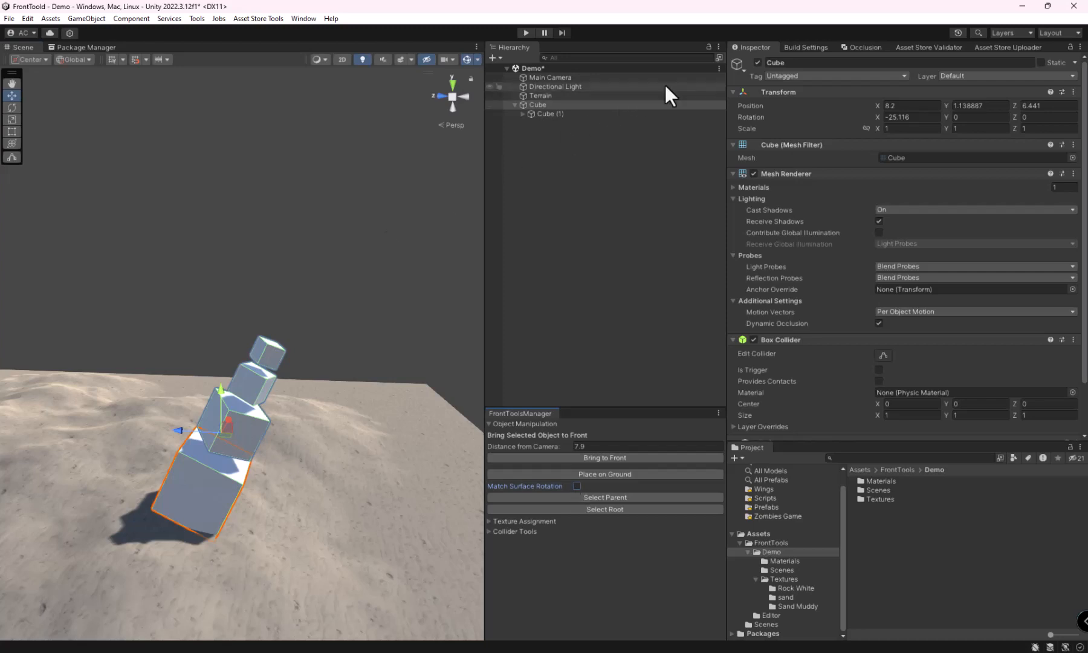
click(908, 116)
text(0)
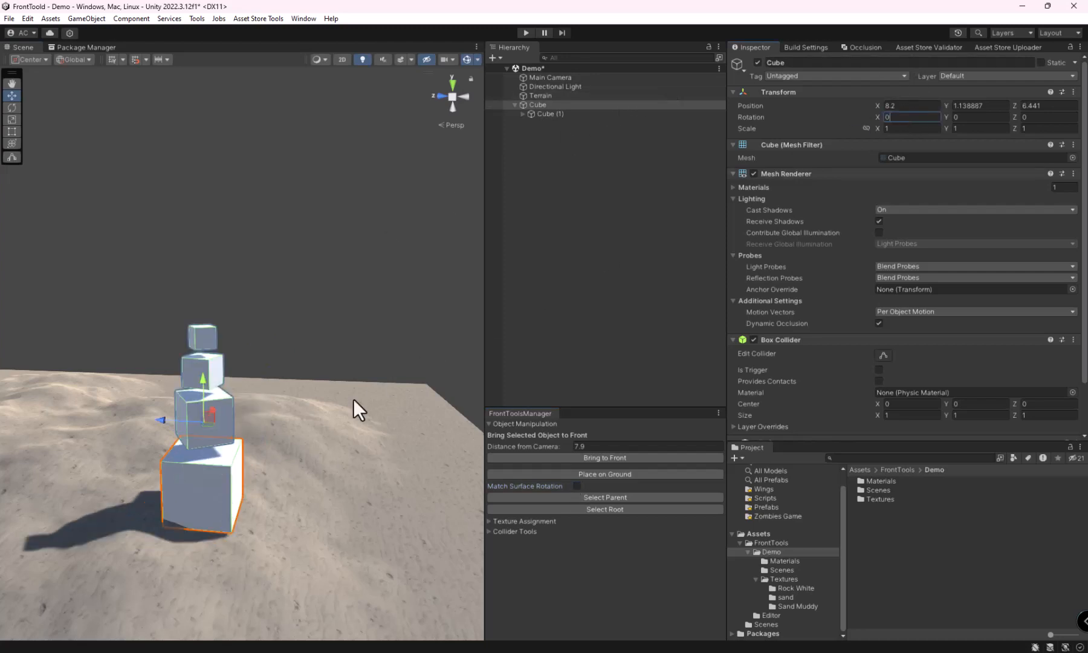
click(575, 474)
mouse_move(391, 522)
alt+mouse_down()
mouse_move(339, 515)
mouse_move(393, 532)
alt+mouse_up()
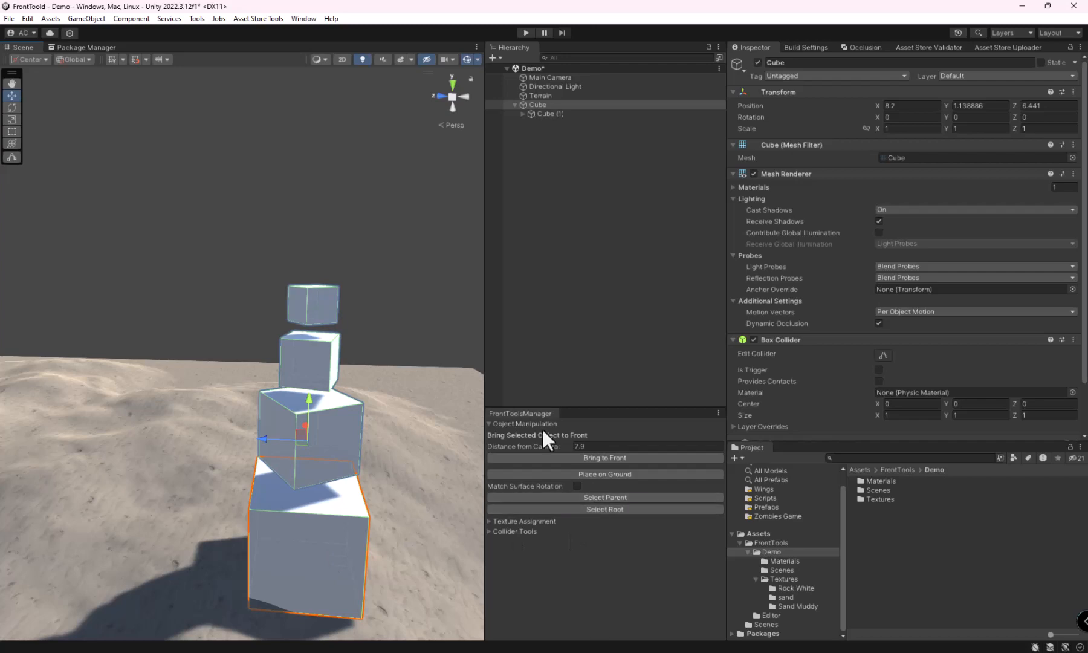
Step: Select the top cube of the stack and step the selection up through its parents to the bottom cube
click(317, 545)
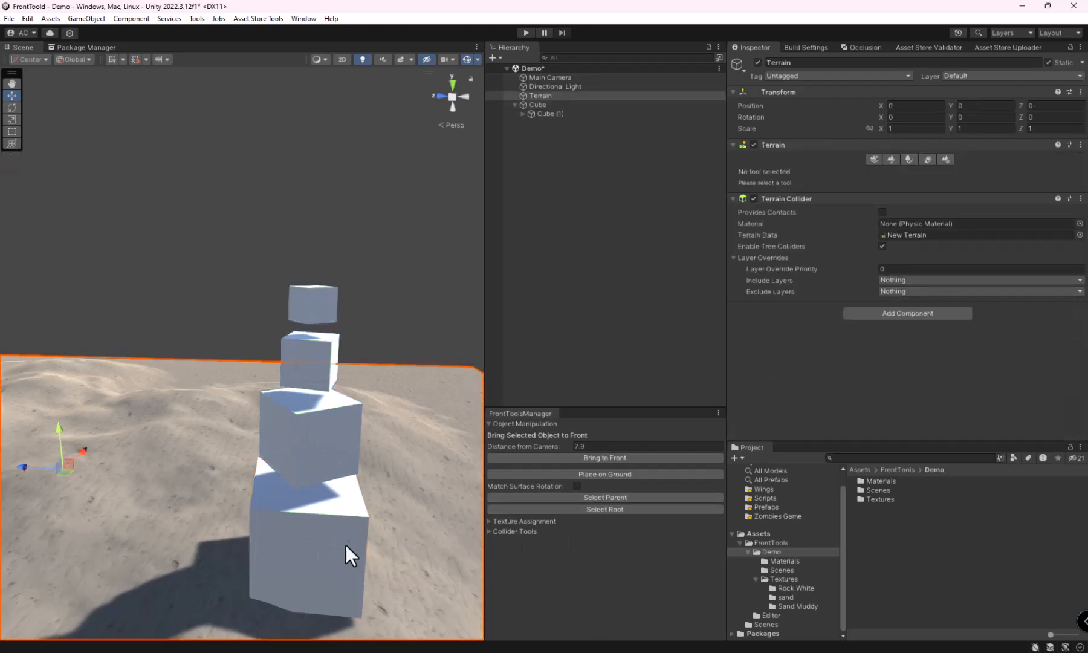
click(331, 514)
alt+drag(341, 529, 375, 532)
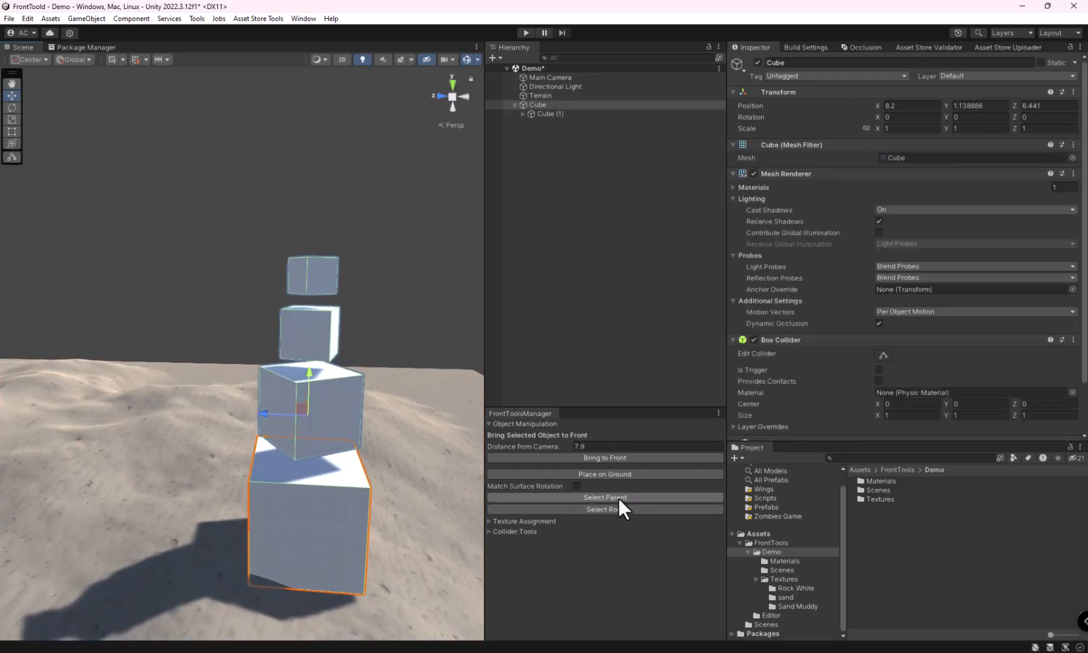
click(313, 286)
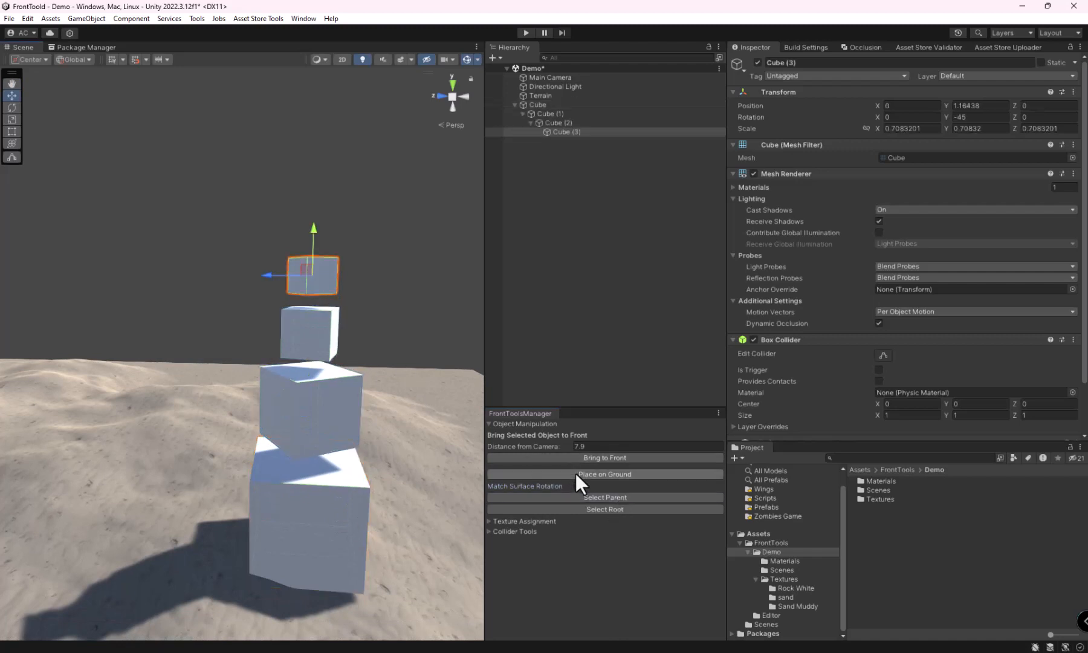
click(579, 498)
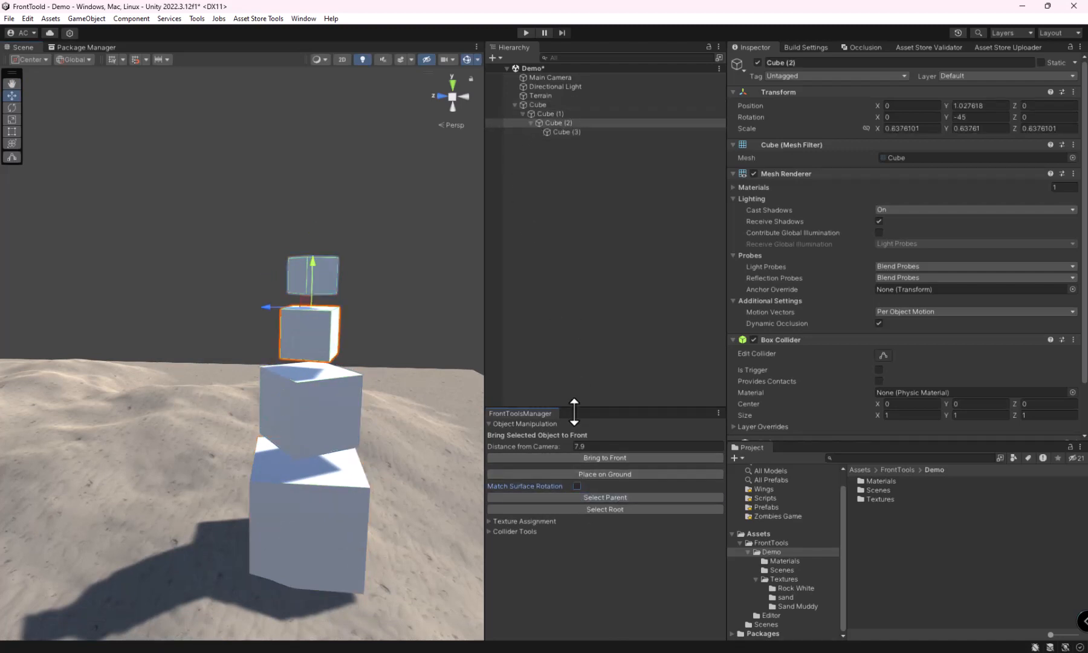
click(584, 498)
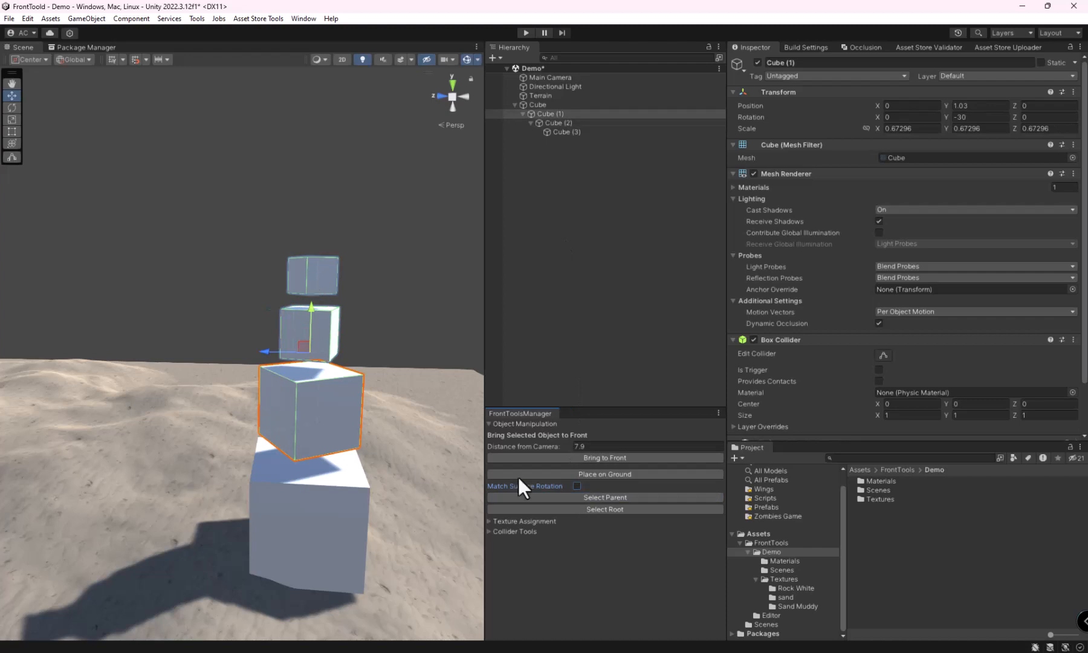
click(577, 498)
Step: Select the top cube, switch the selection directly to its root object, and clear the selection
click(330, 294)
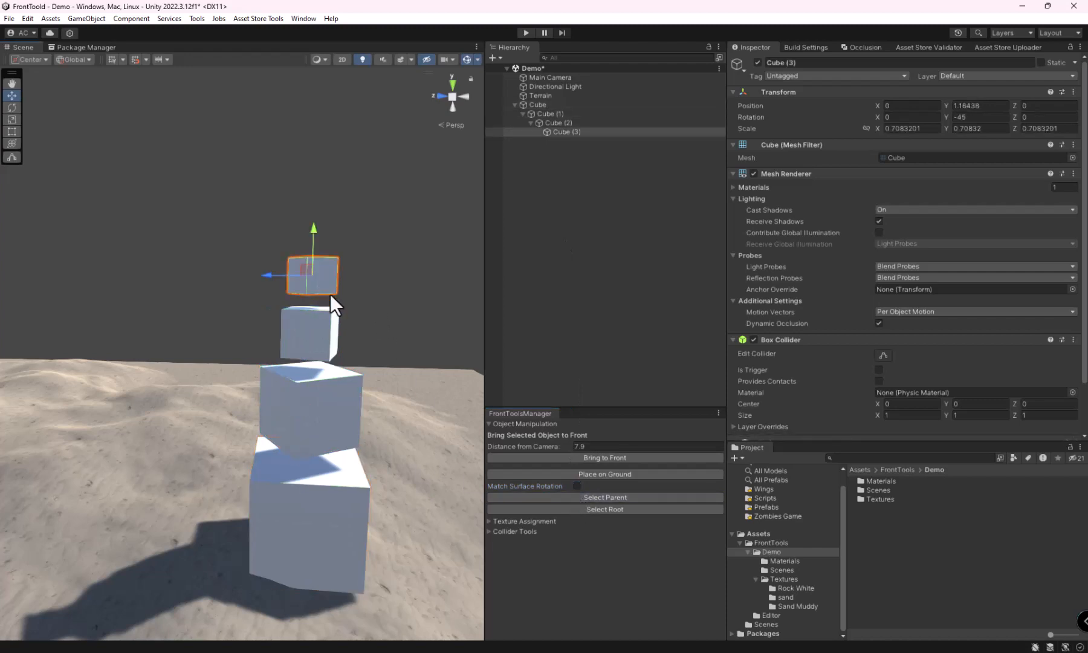
click(611, 510)
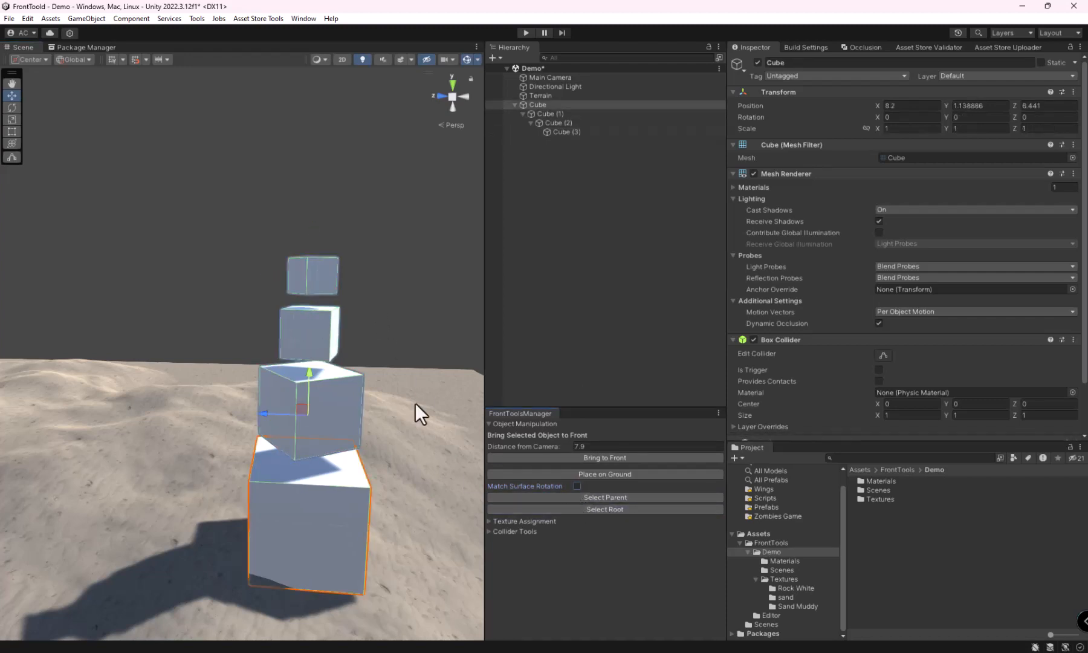
click(396, 295)
Step: Select Cube (2), the second cube from the top of the stack
alt+drag(414, 355, 314, 399)
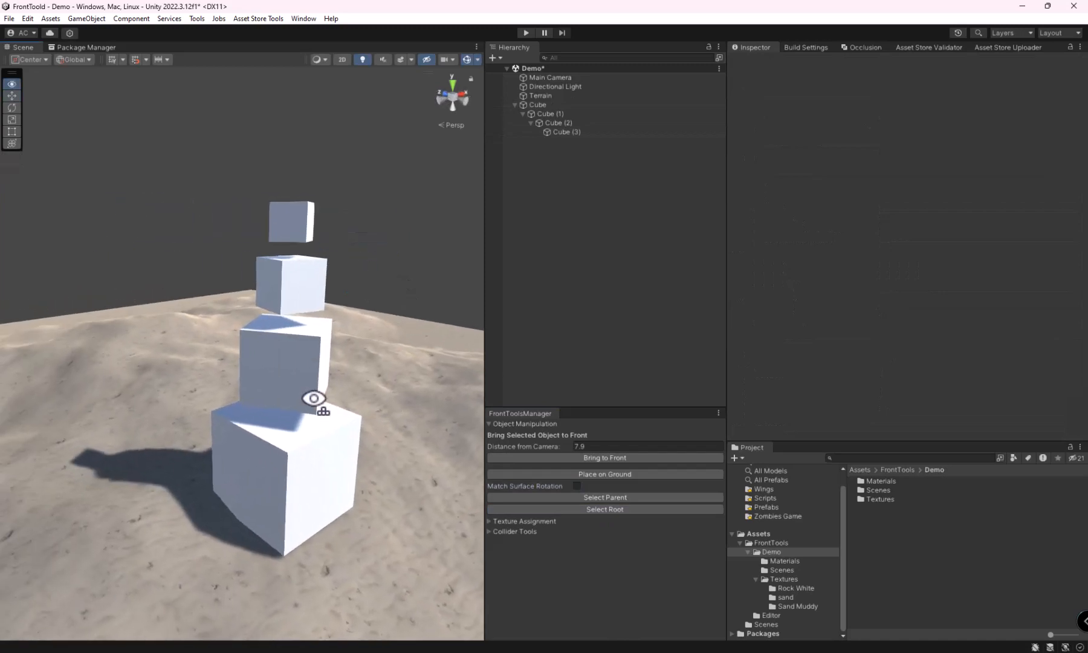
alt+scroll(314, 399, up, 3)
mouse_move(313, 398)
right_down()
mouse_move(251, 433)
mouse_move(389, 431)
right_up()
key(a)
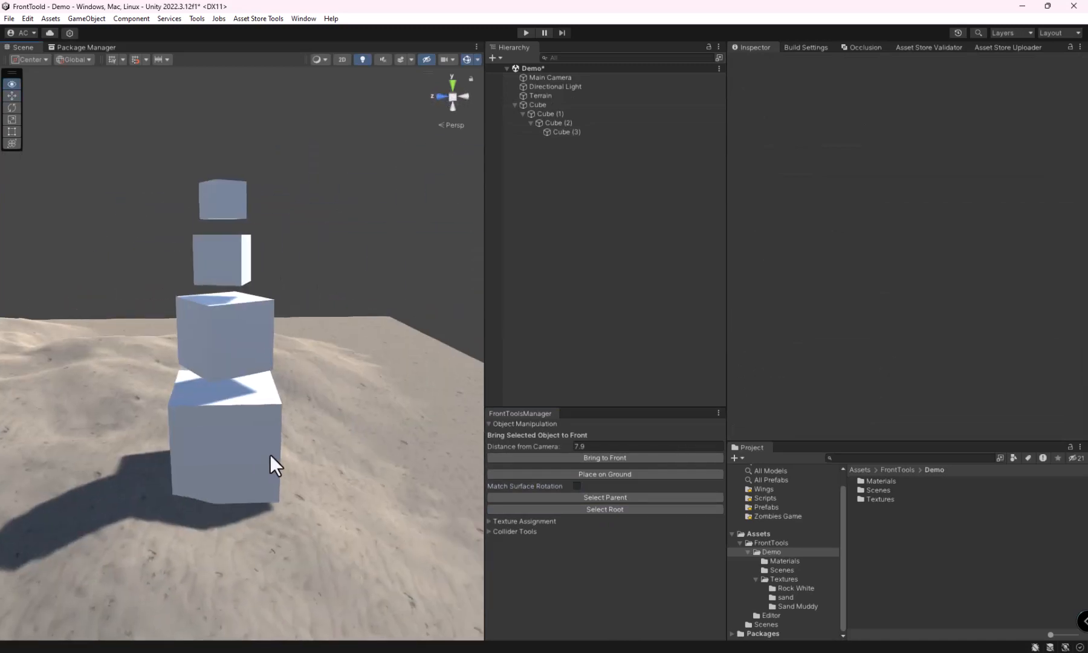
key(a)
right_drag(269, 454, 401, 461)
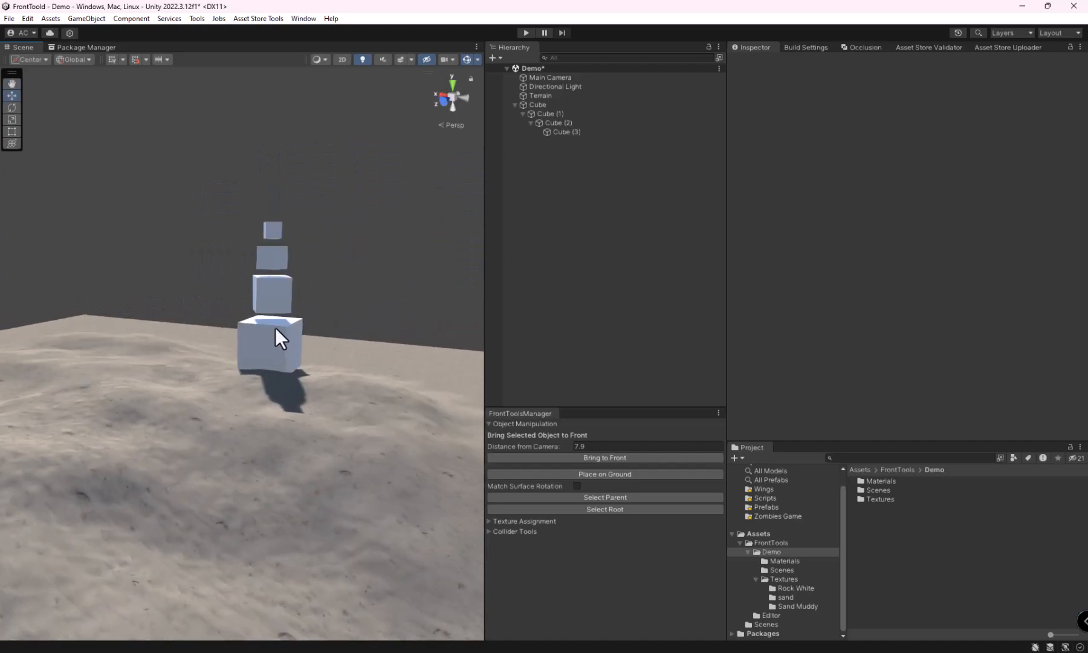
click(282, 287)
click(263, 251)
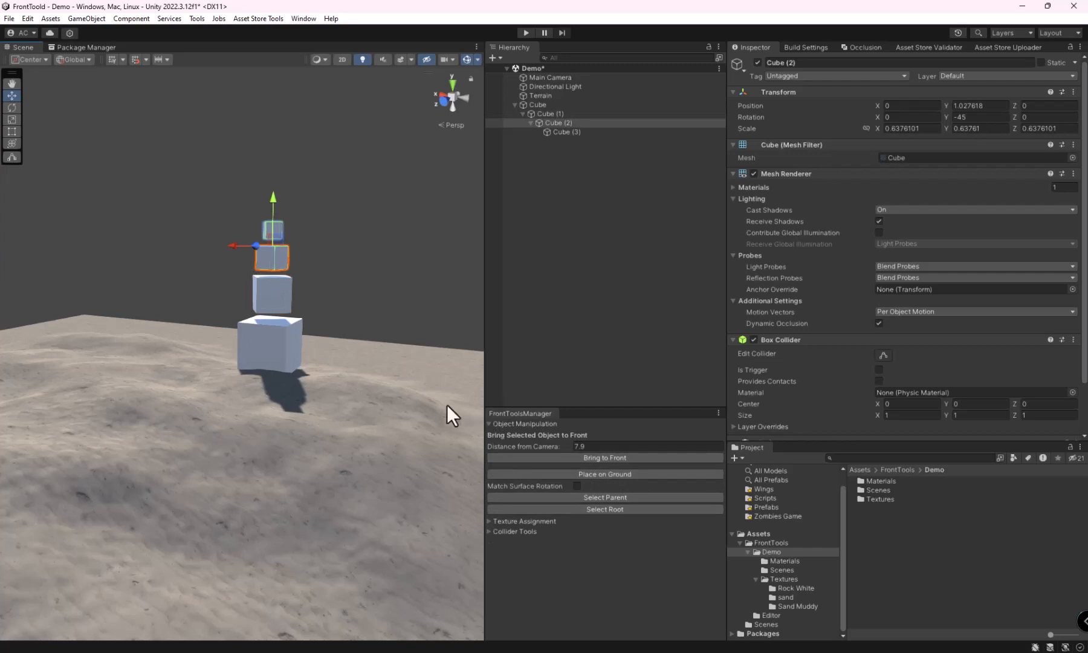
Step: Collapse the Object Manipulation section of FrontToolsManager and expand the Texture Assignment section
click(489, 424)
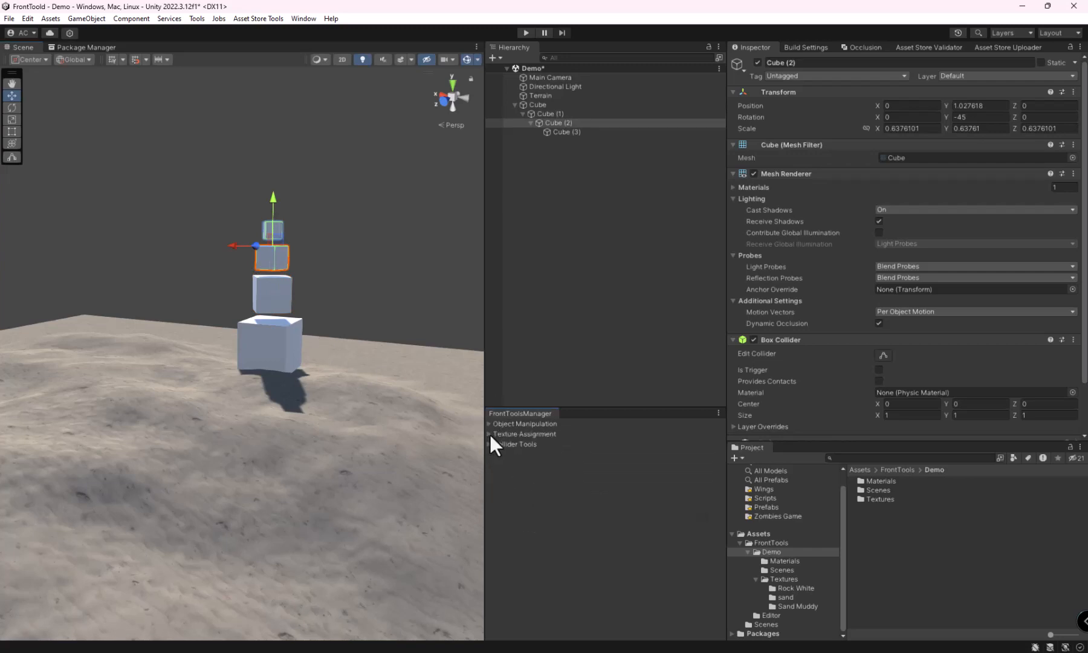
click(489, 434)
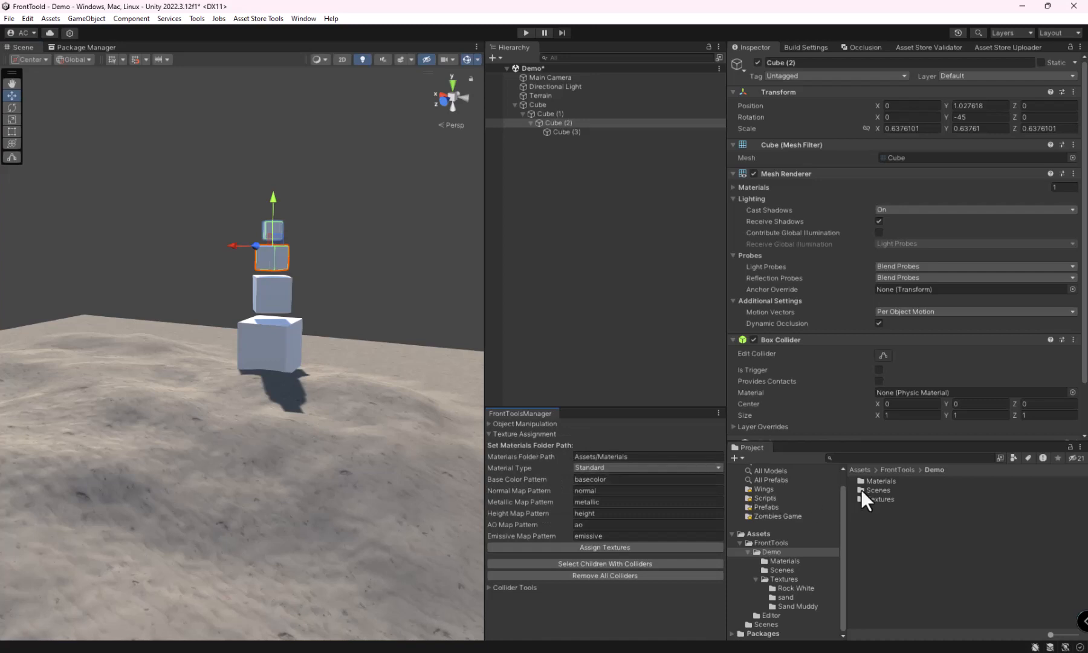
Step: Examine and compare the texture maps stored in the Rock White, sand and Sand Muddy texture folders
click(781, 579)
click(789, 588)
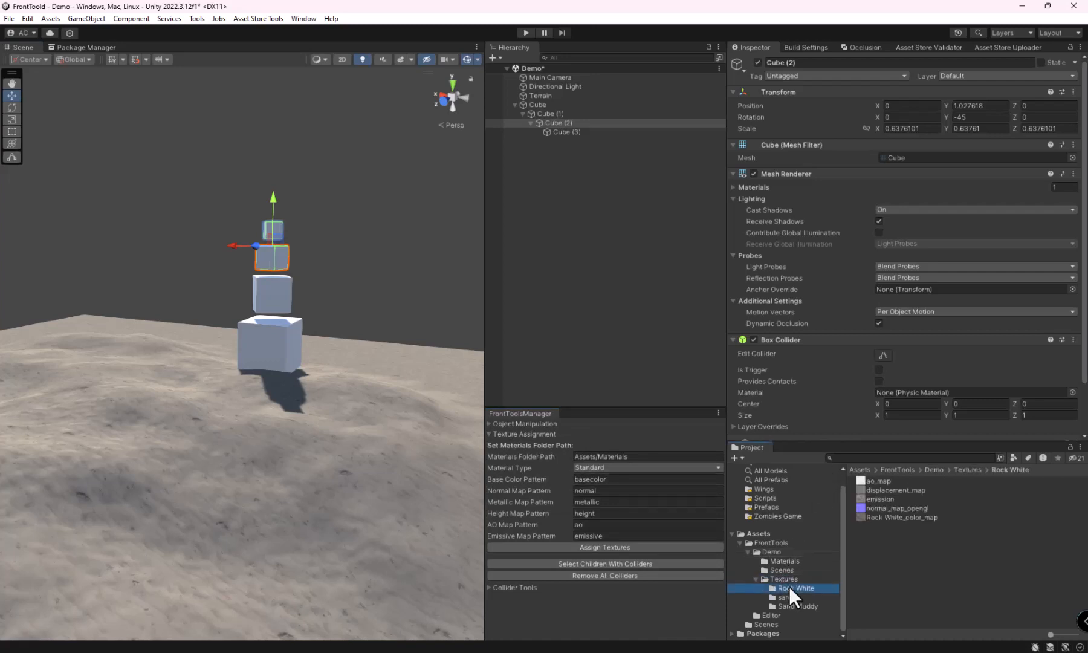
click(788, 596)
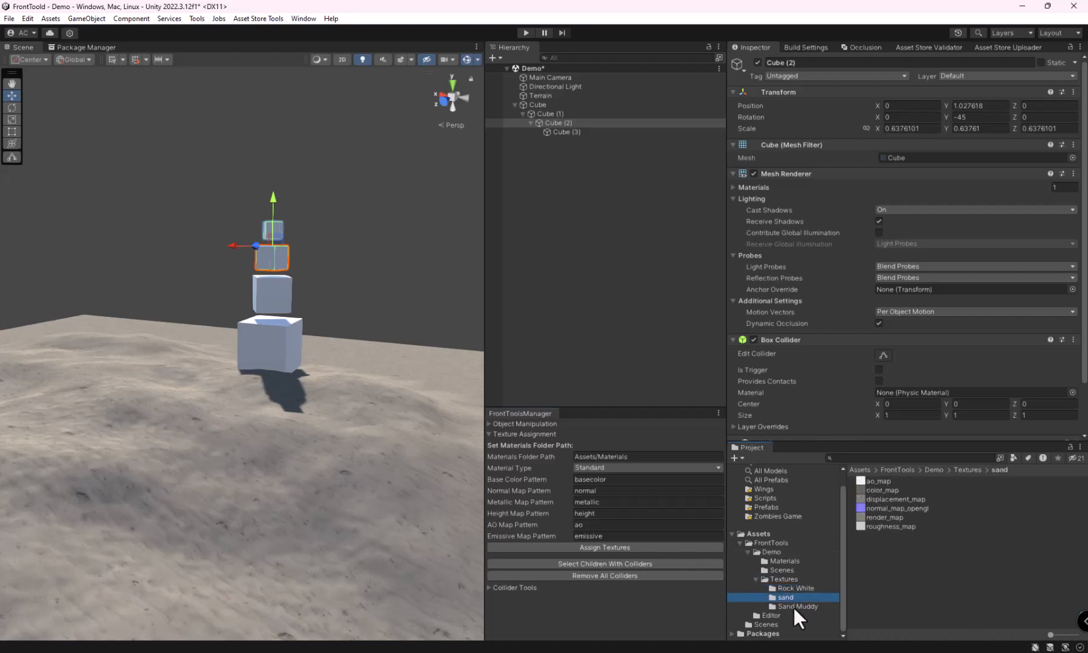
click(791, 605)
click(789, 597)
click(791, 588)
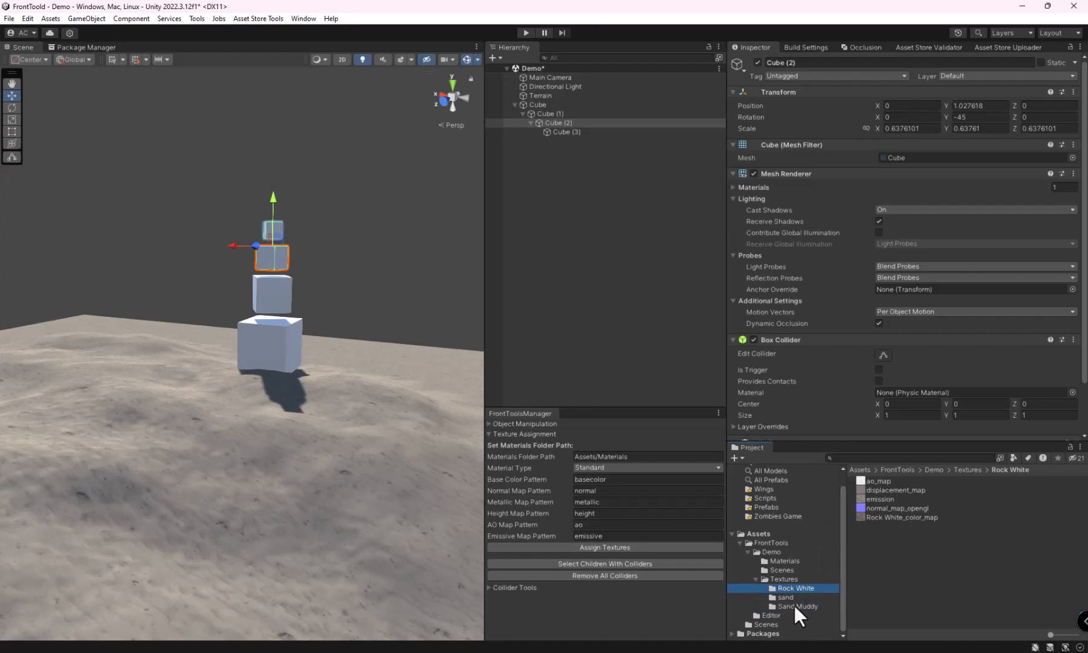
click(785, 597)
click(783, 586)
click(781, 596)
click(780, 604)
click(782, 588)
click(781, 597)
Step: Examine the Rock White, Sand and Sand Muddy materials and compare their names with the texture folders
click(786, 560)
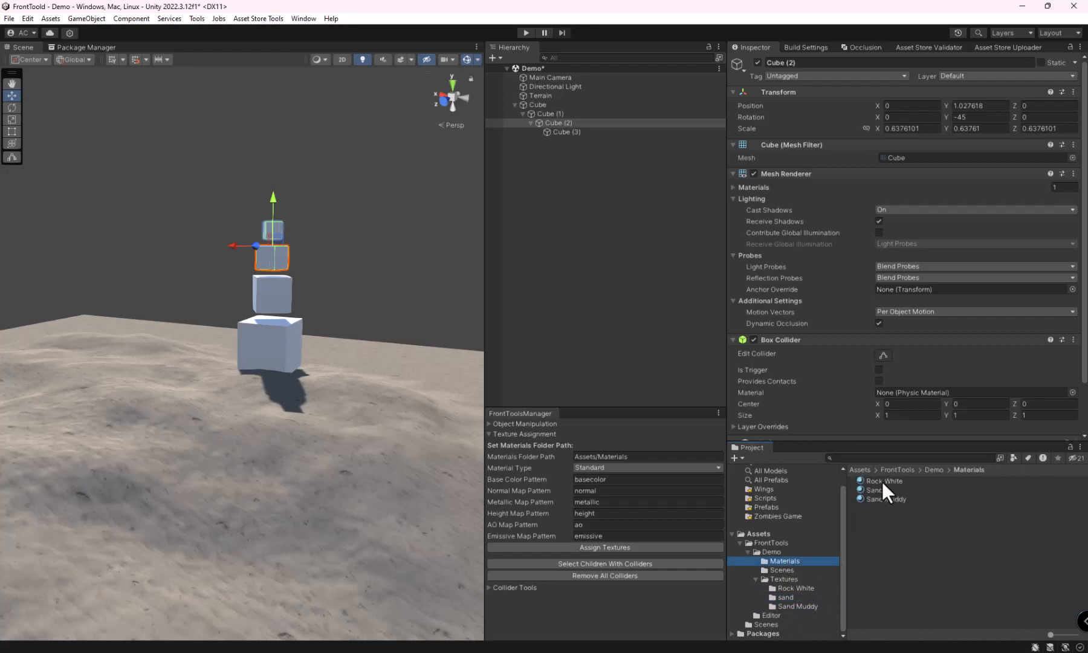
click(882, 481)
click(866, 489)
click(865, 497)
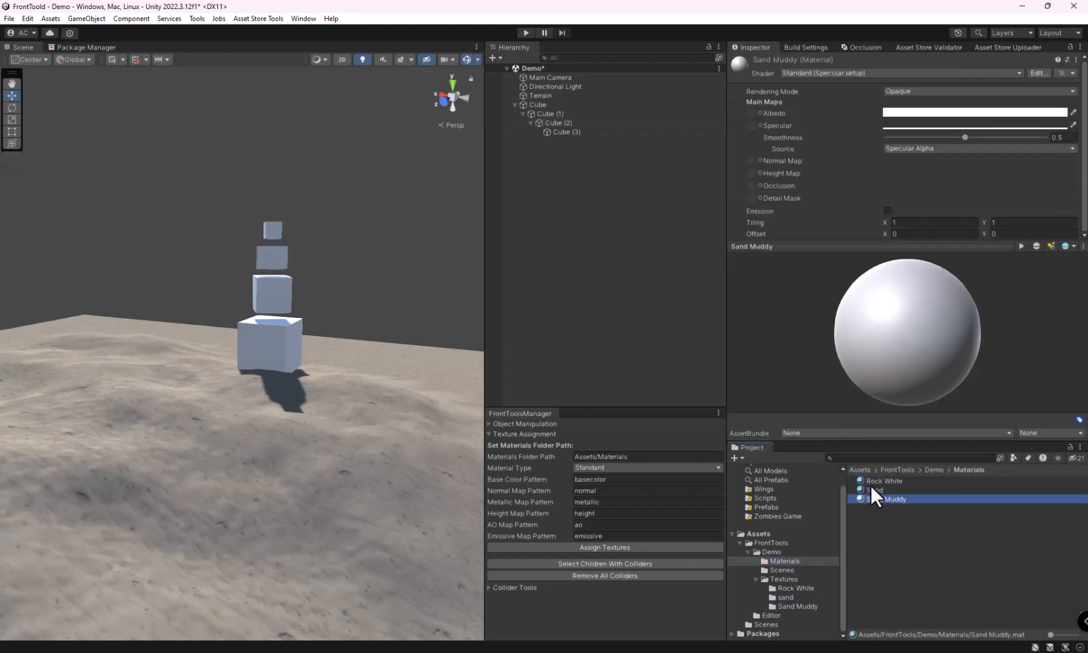
click(869, 484)
click(789, 588)
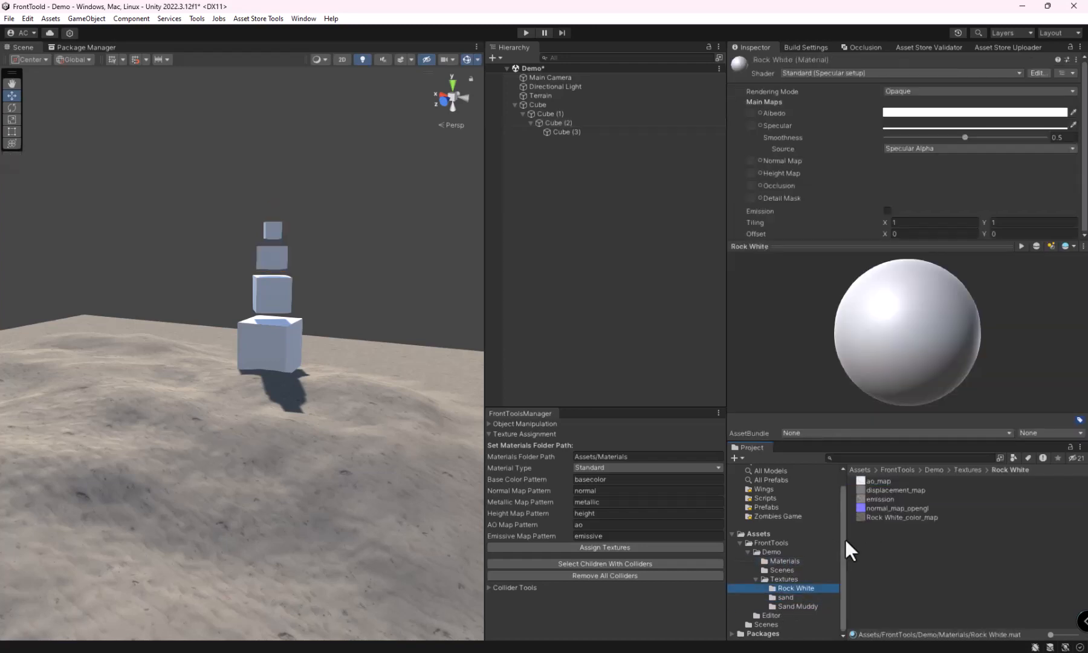
click(794, 561)
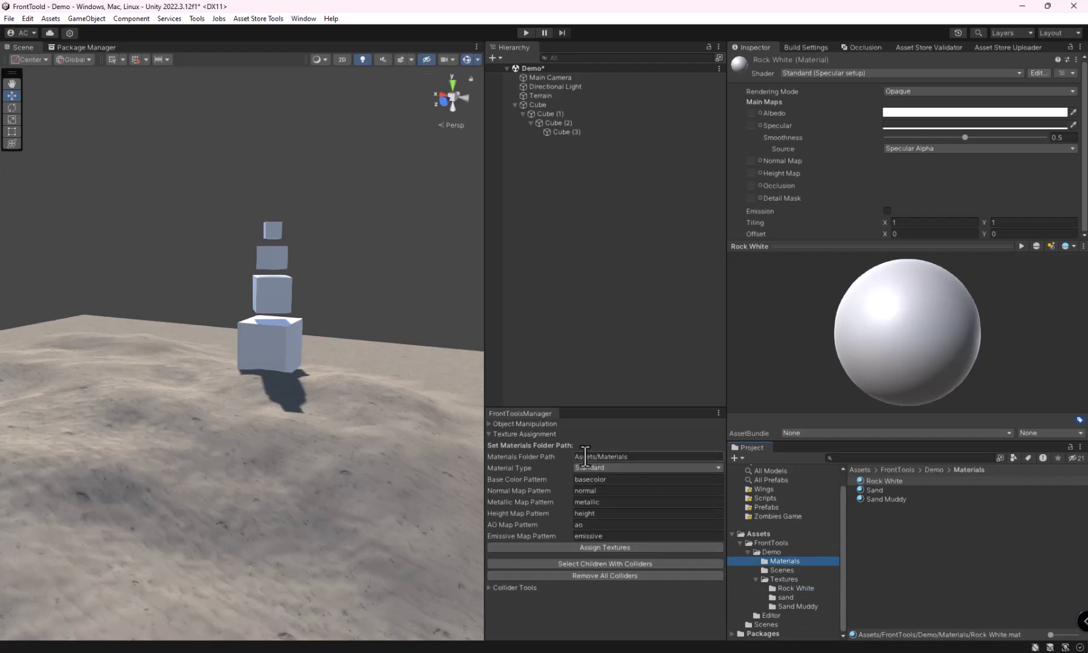
Step: Copy the path of the Demo Materials folder and set Materials Folder Path to Assets/FrontTools/Demo/Materials
click(773, 552)
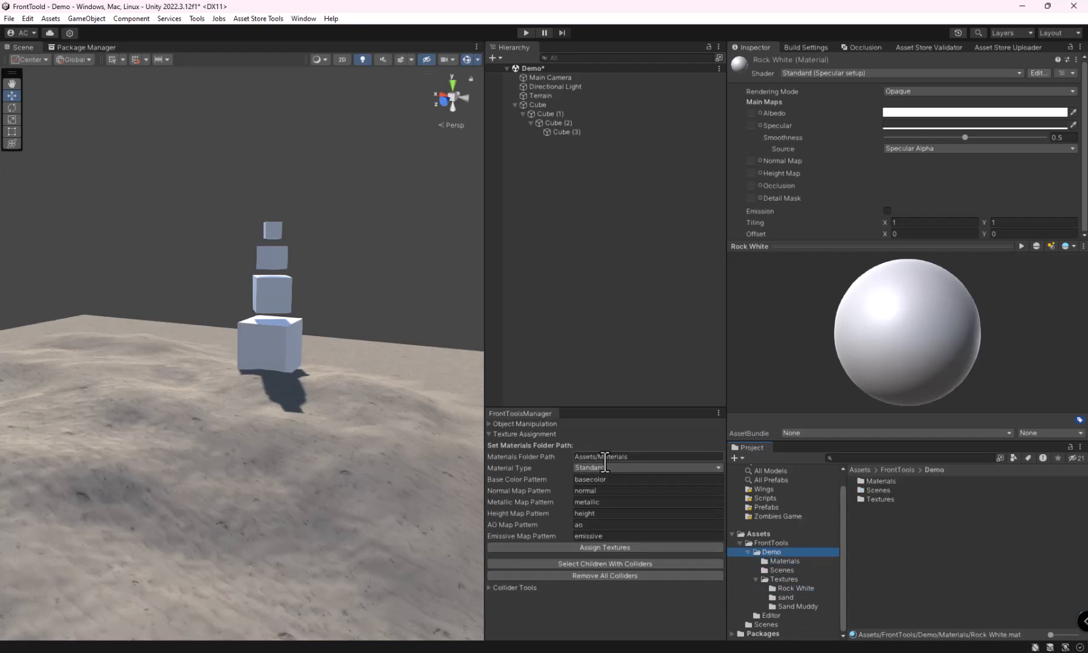
double_click(873, 481)
right_click(788, 560)
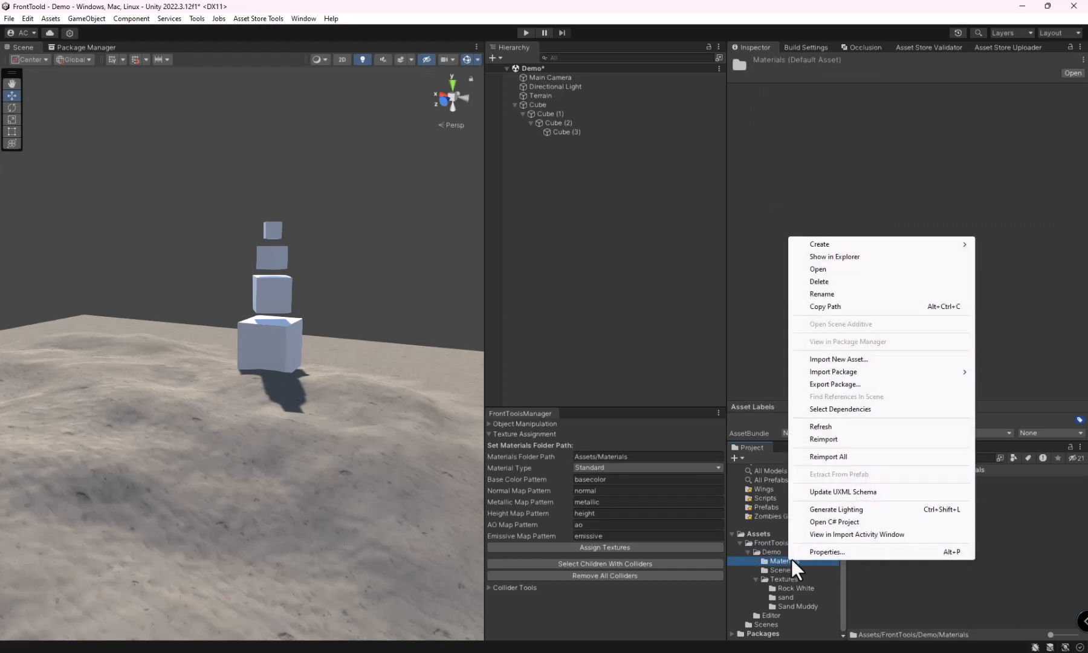
click(828, 307)
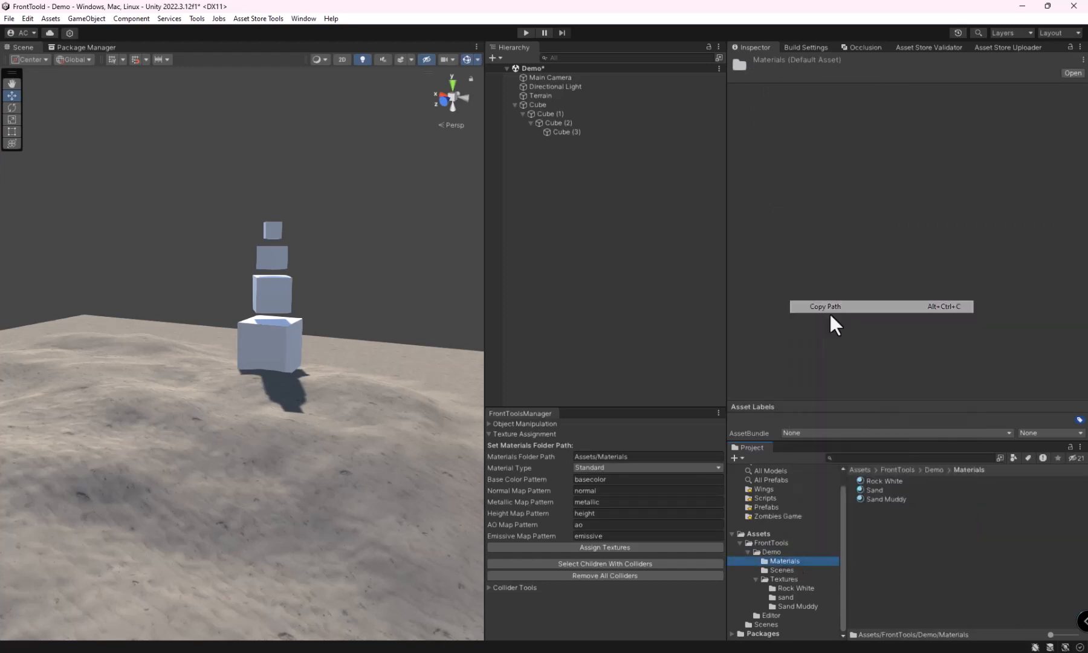
click(628, 456)
right_click(627, 458)
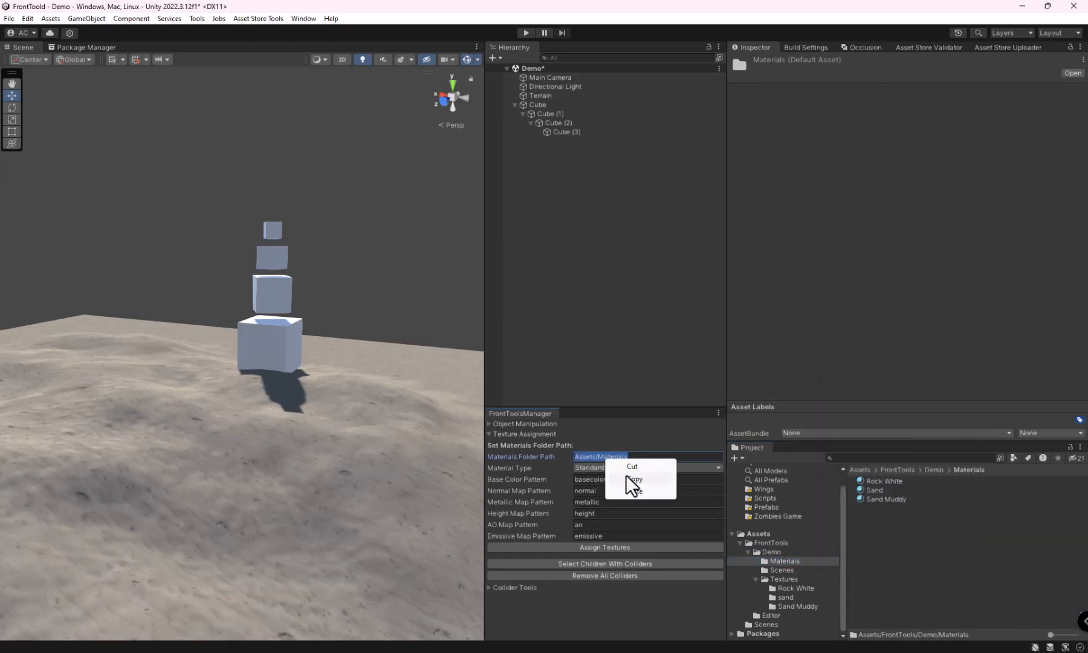
click(630, 490)
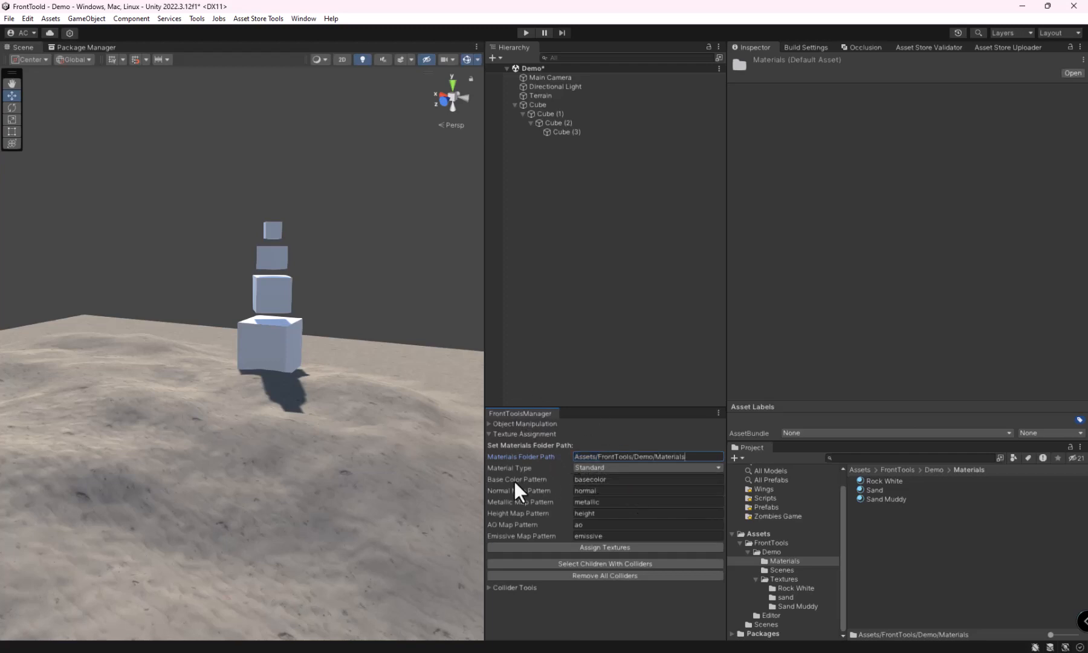
Step: Check how the color maps are named in the three texture folders and set Base Color Pattern to color
click(788, 589)
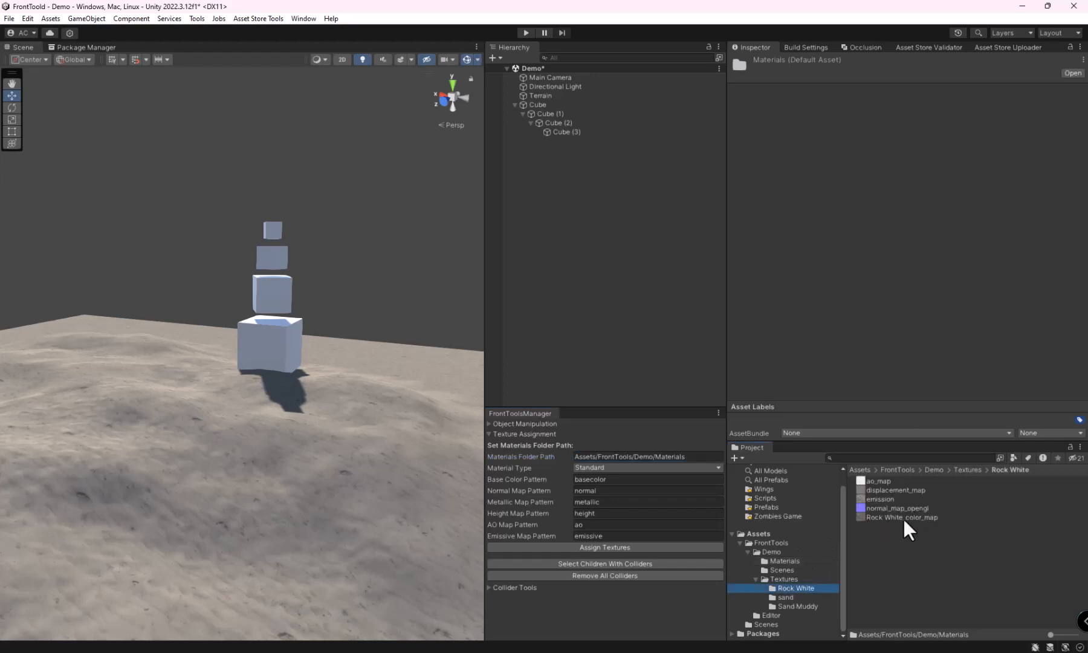
click(884, 518)
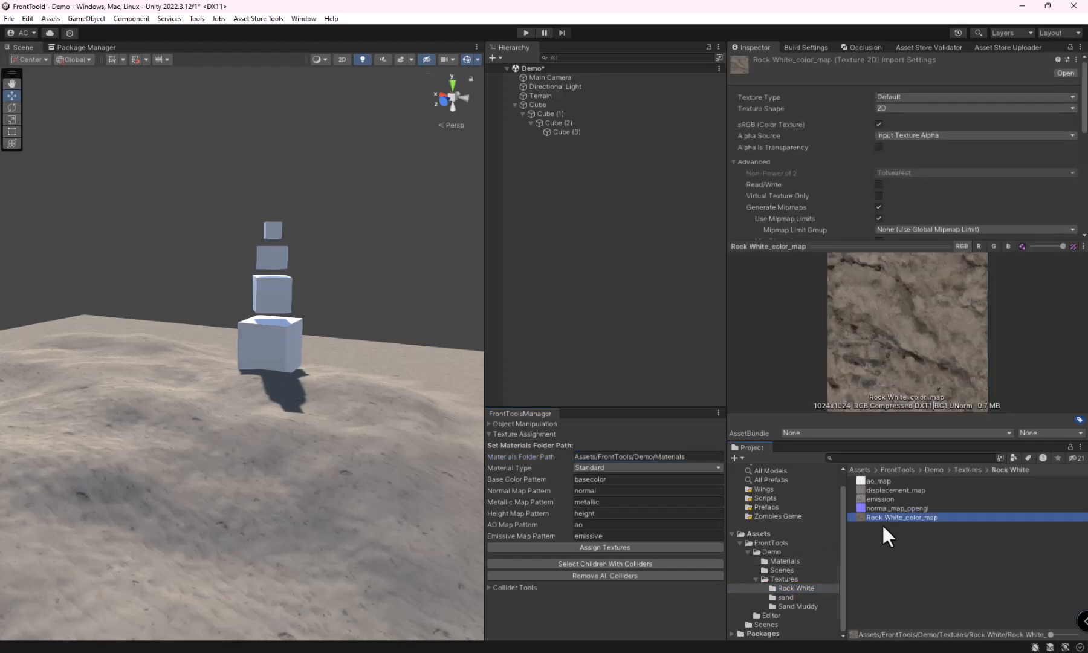
click(785, 597)
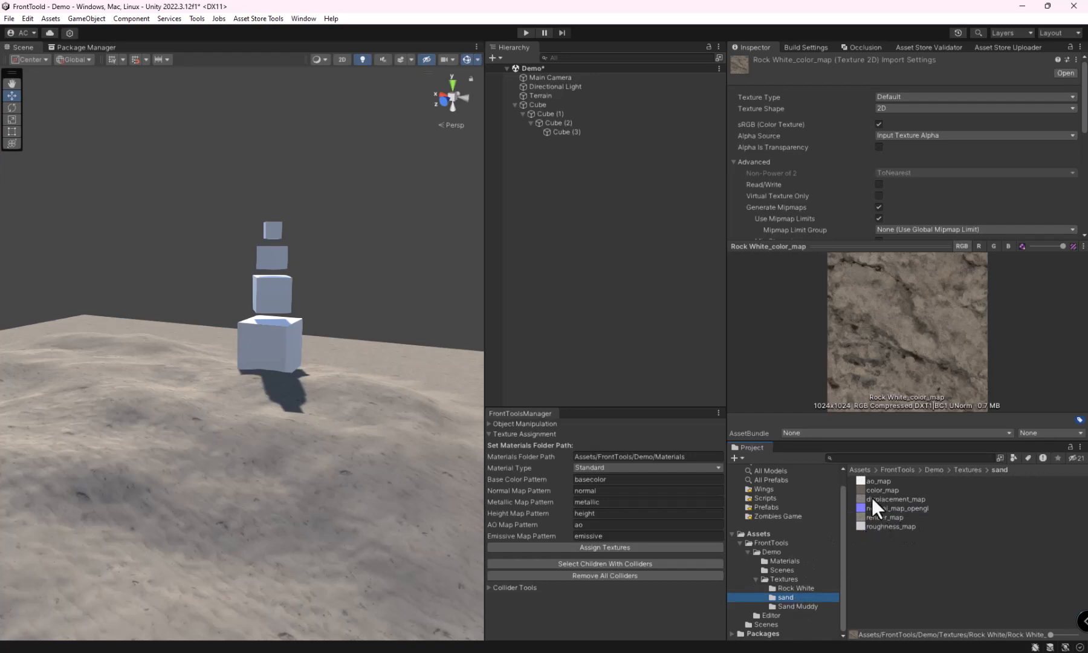
click(873, 492)
click(802, 604)
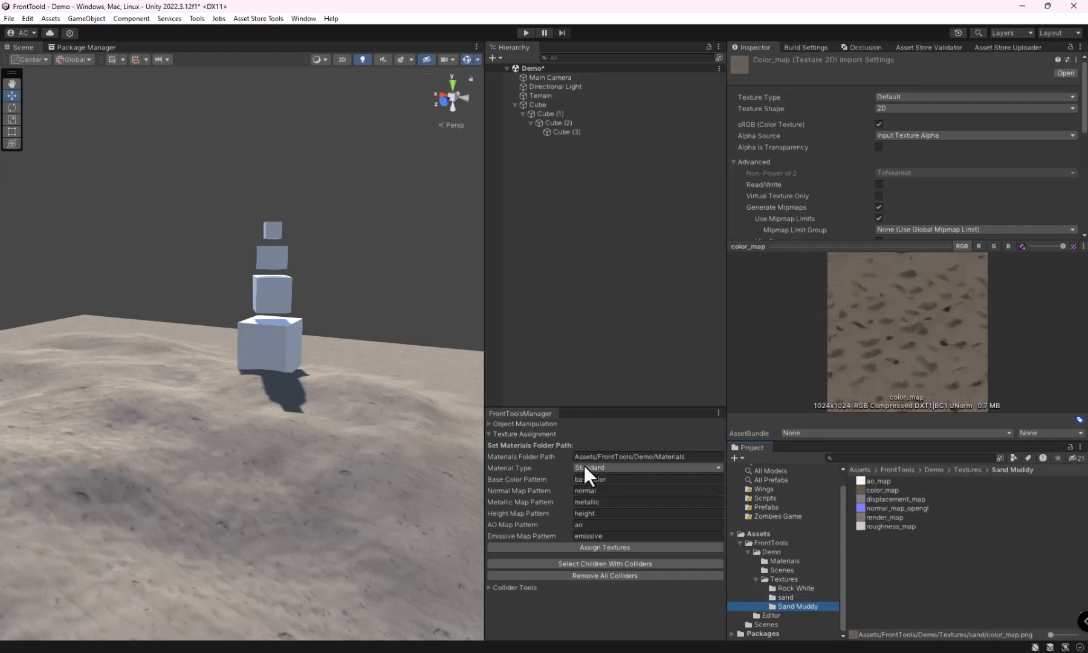
click(591, 480)
text(color)
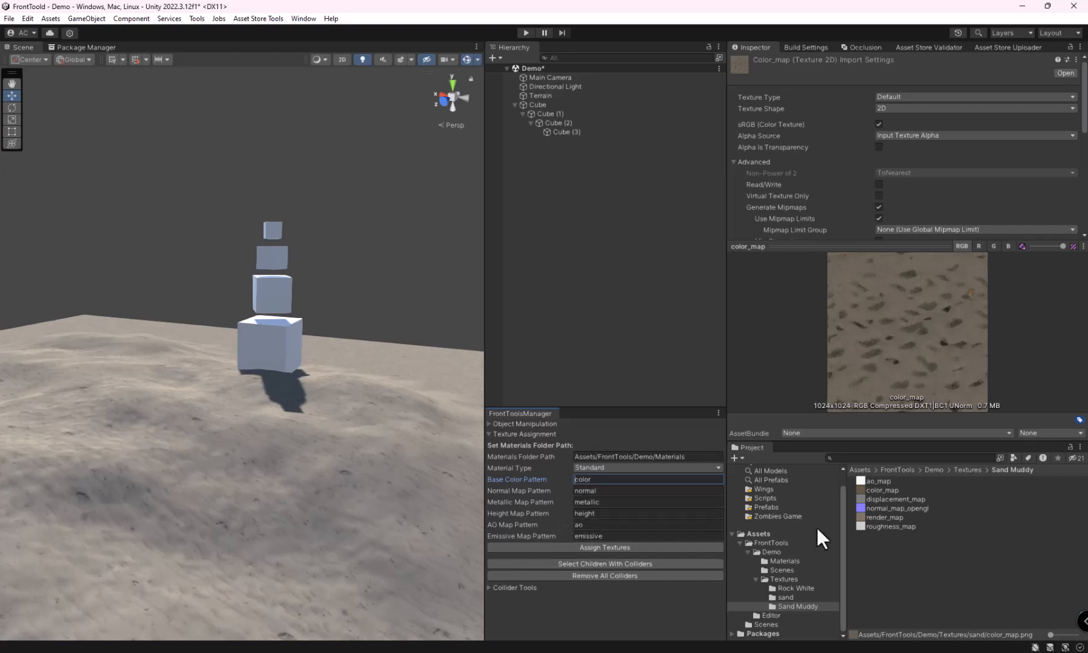
Step: Duplicate roughness_map in the sand texture folder and rename the copy emission
click(783, 599)
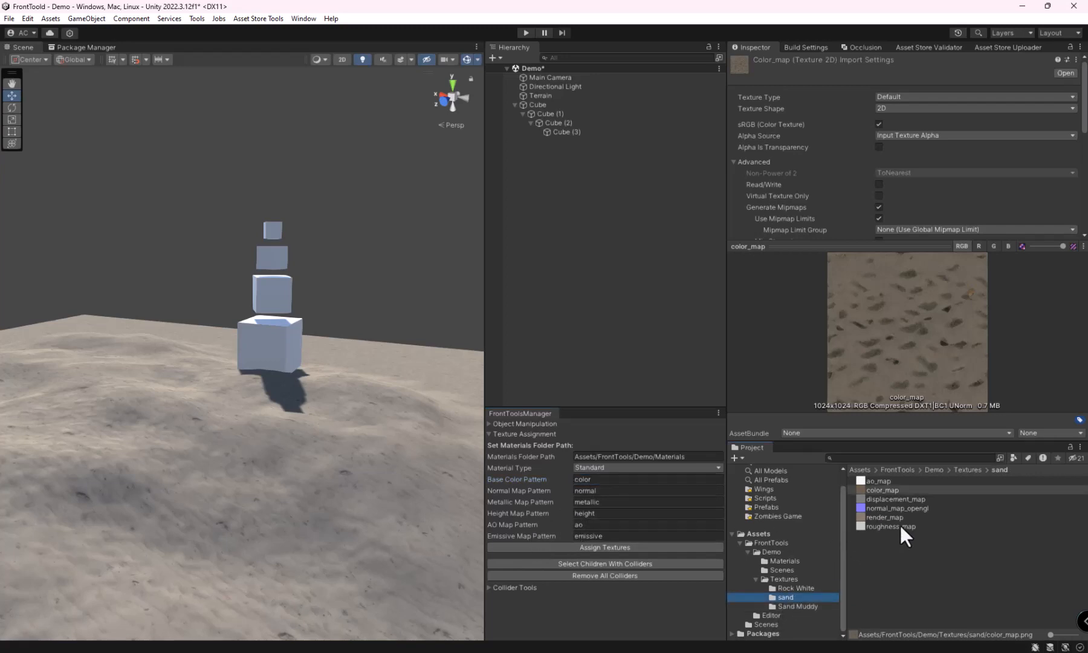
click(799, 587)
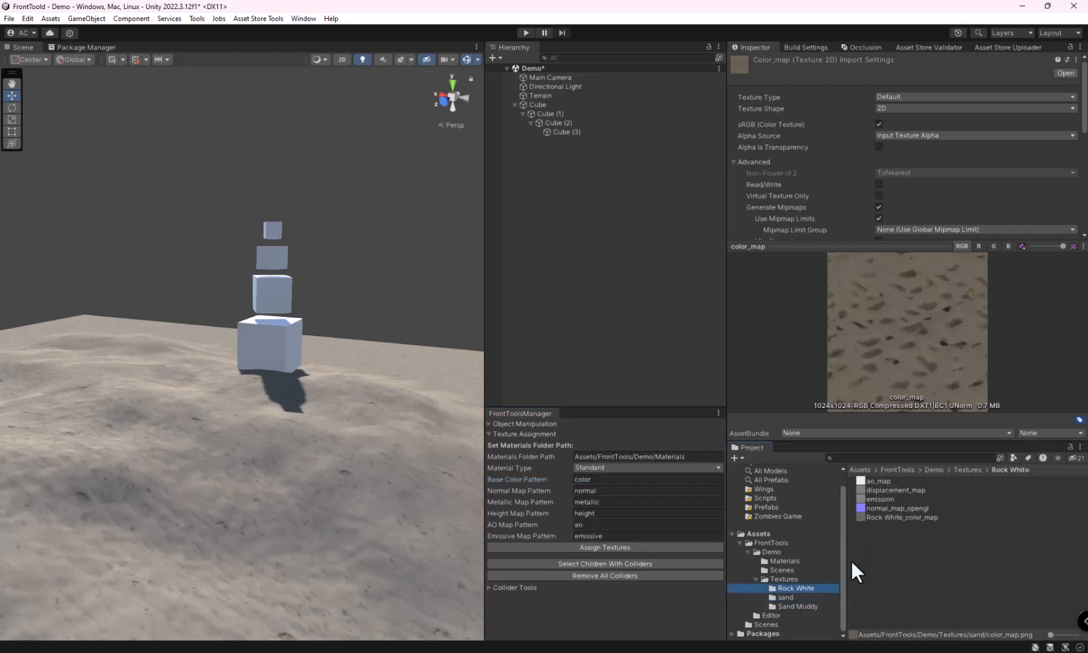
click(787, 597)
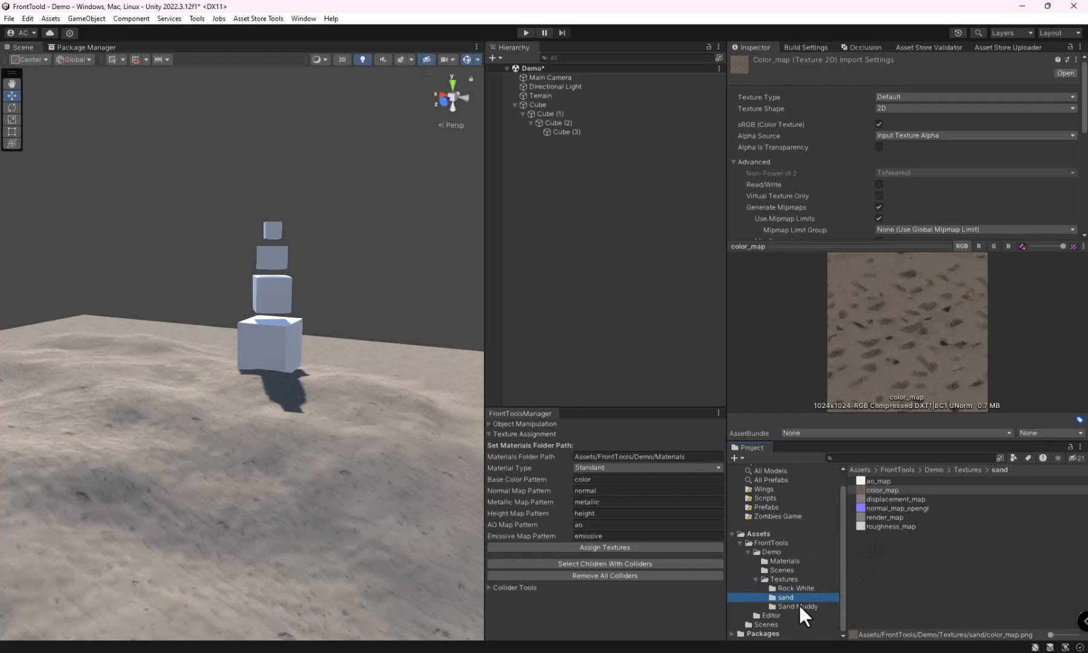
click(798, 604)
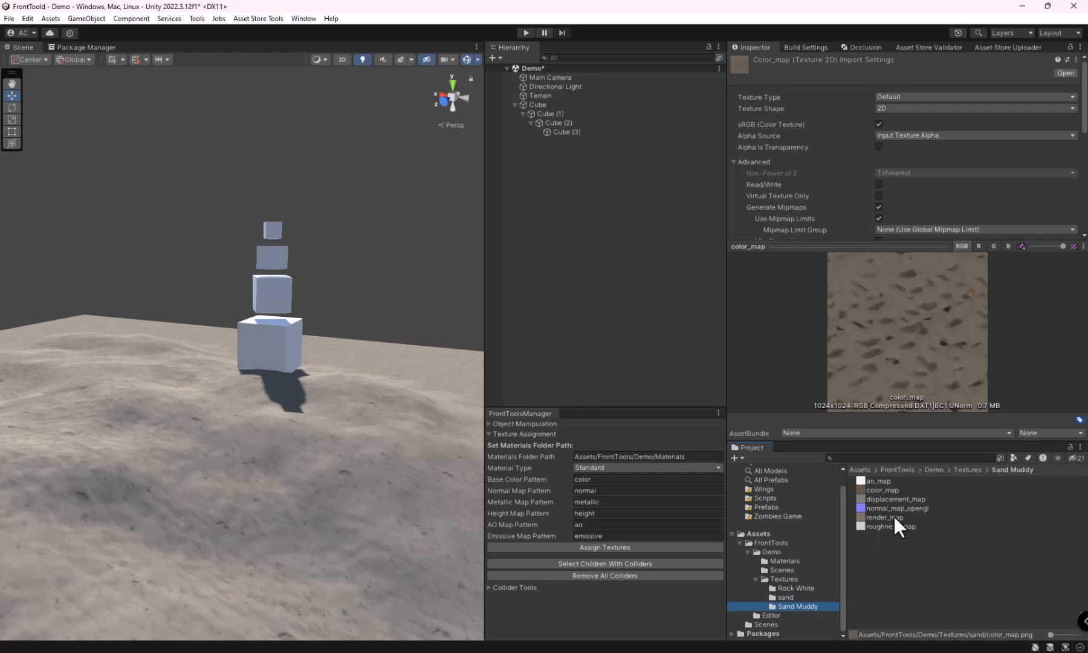
click(795, 597)
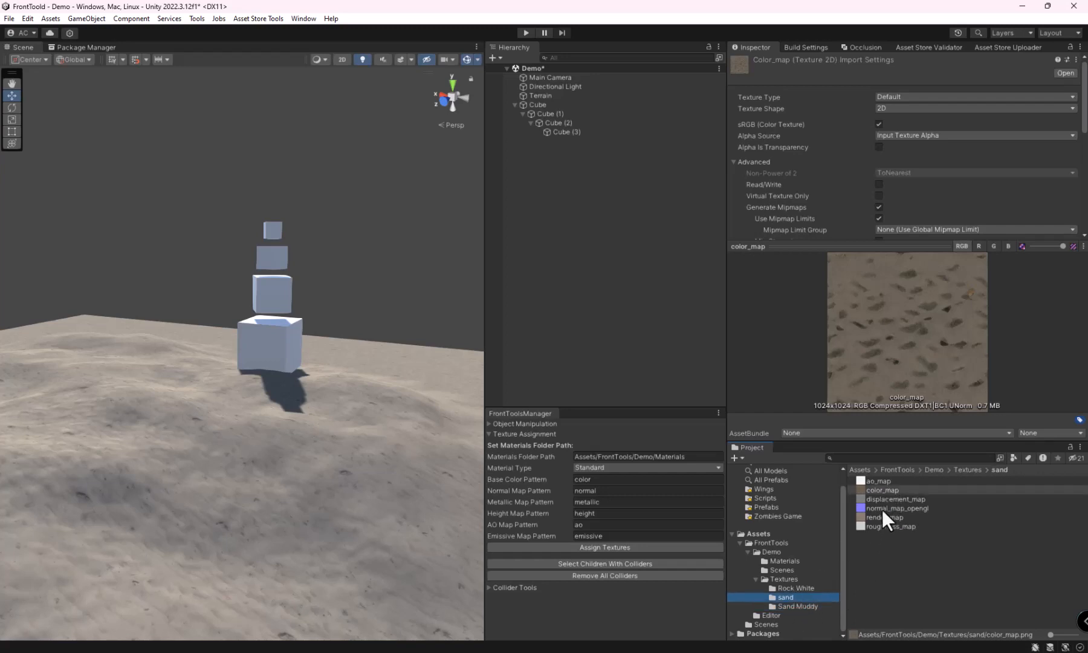
click(879, 527)
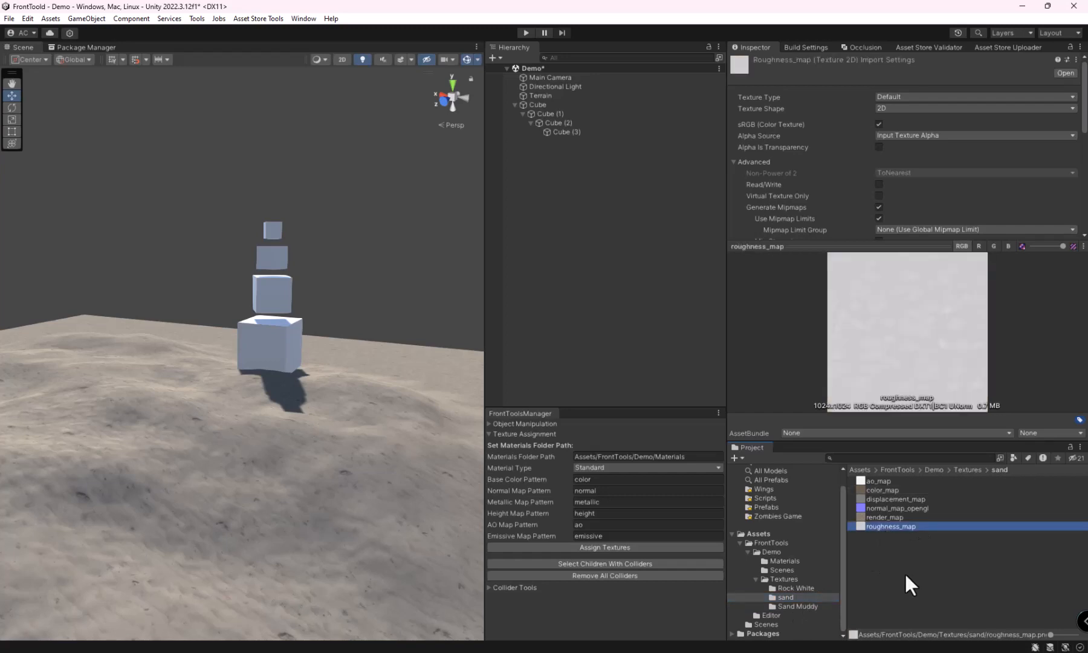
key(ctrl+d)
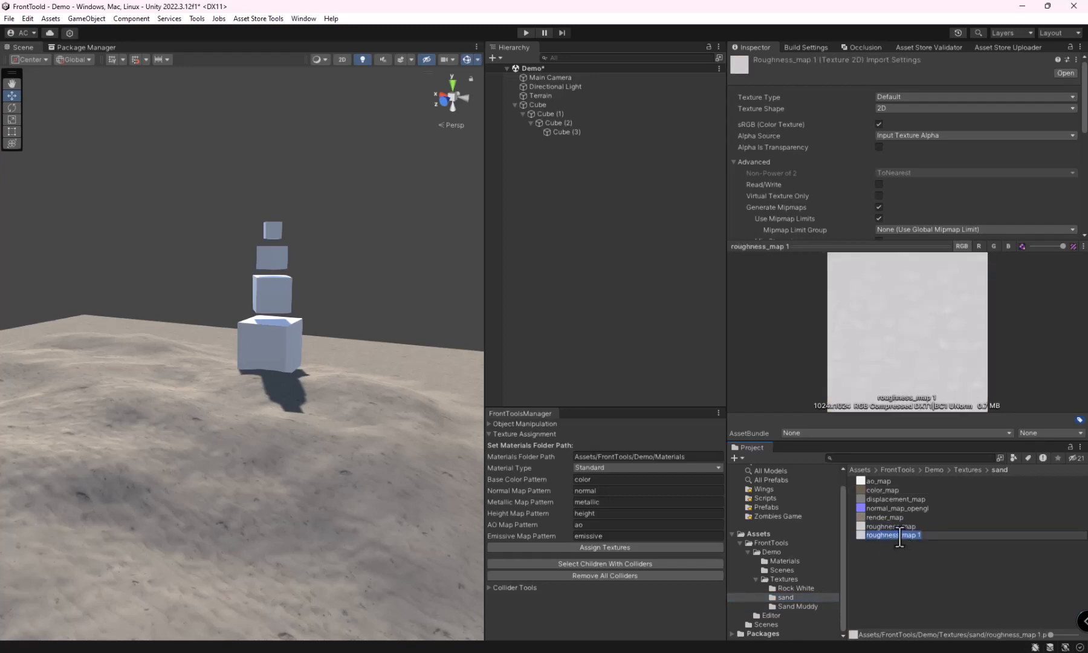
key(BackSpace)
key(BackSpace)
key(BackSpace)
key(BackSpace)
key(BackSpace)
key(BackSpace)
key(BackSpace)
key(BackSpace)
key(BackSpace)
key(BackSpace)
text(emission)
key(Return)
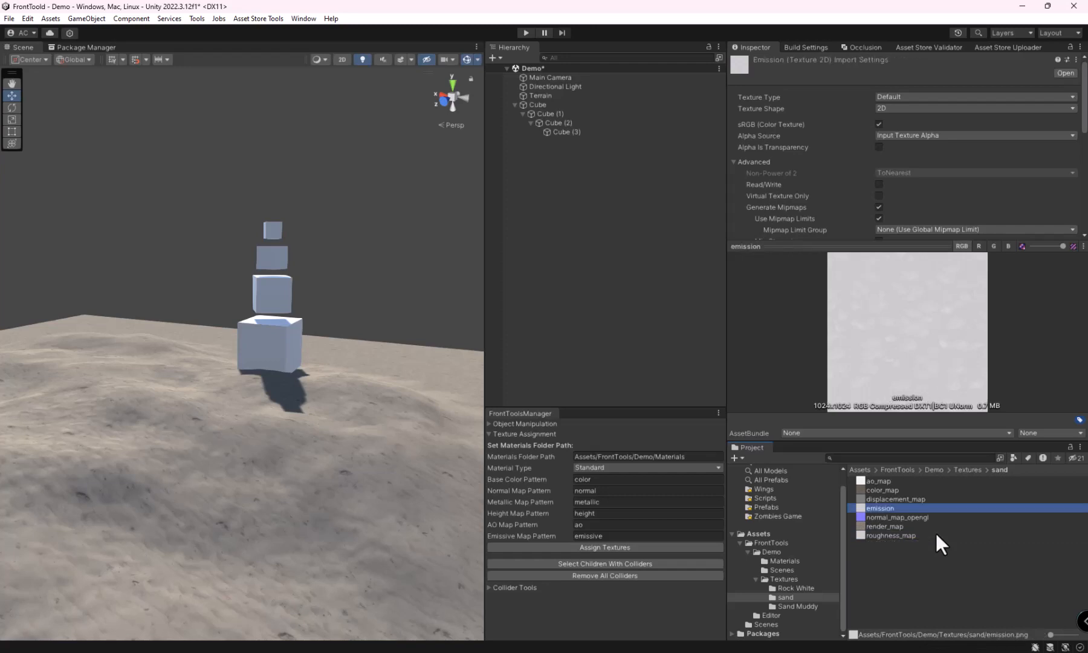
Step: Set Emissive Map Pattern to emission and assign the textures to the materials
click(614, 535)
text(emi)
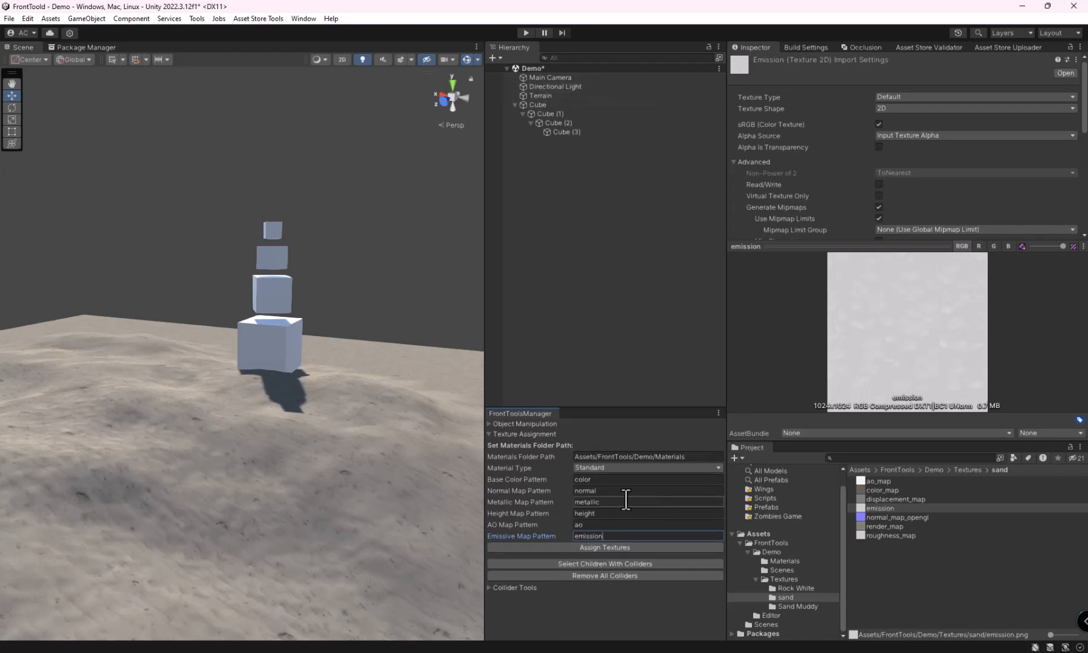
Step: Inspect the maps assigned to the Rock White, Sand and Sand Muddy materials, and locate the source file of Sand's albedo texture
click(776, 561)
click(876, 481)
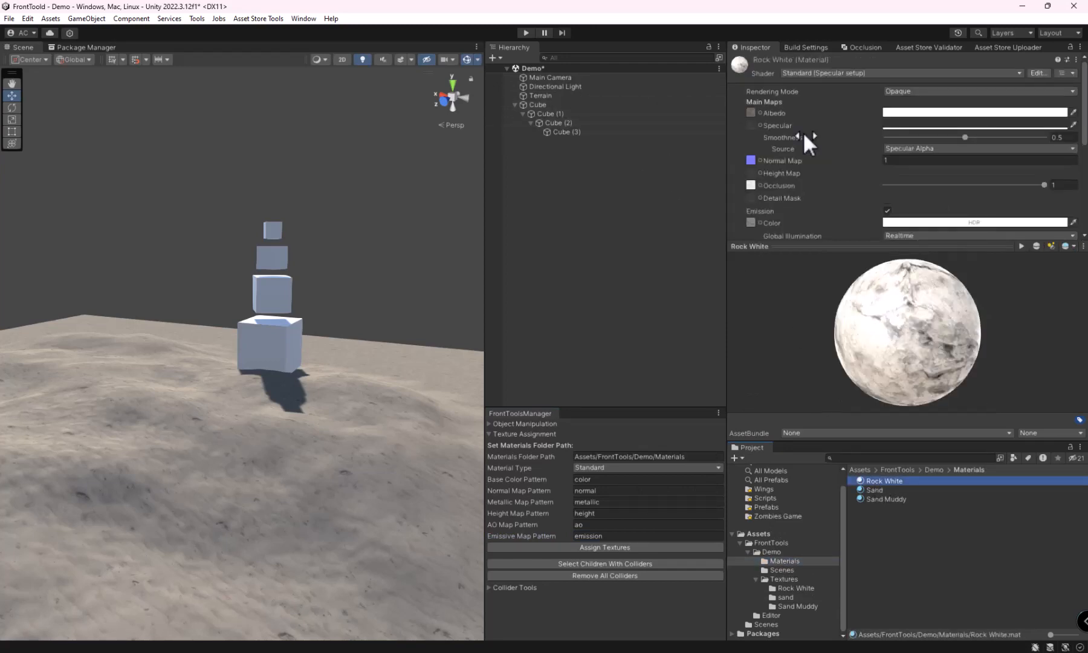
drag(801, 247, 798, 301)
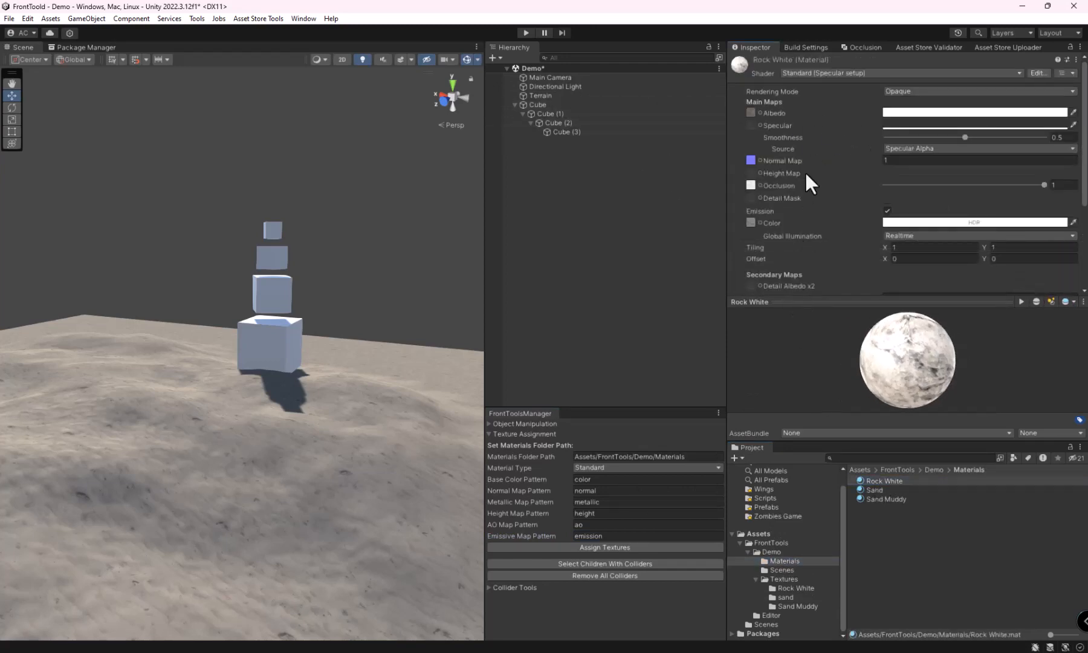
click(883, 490)
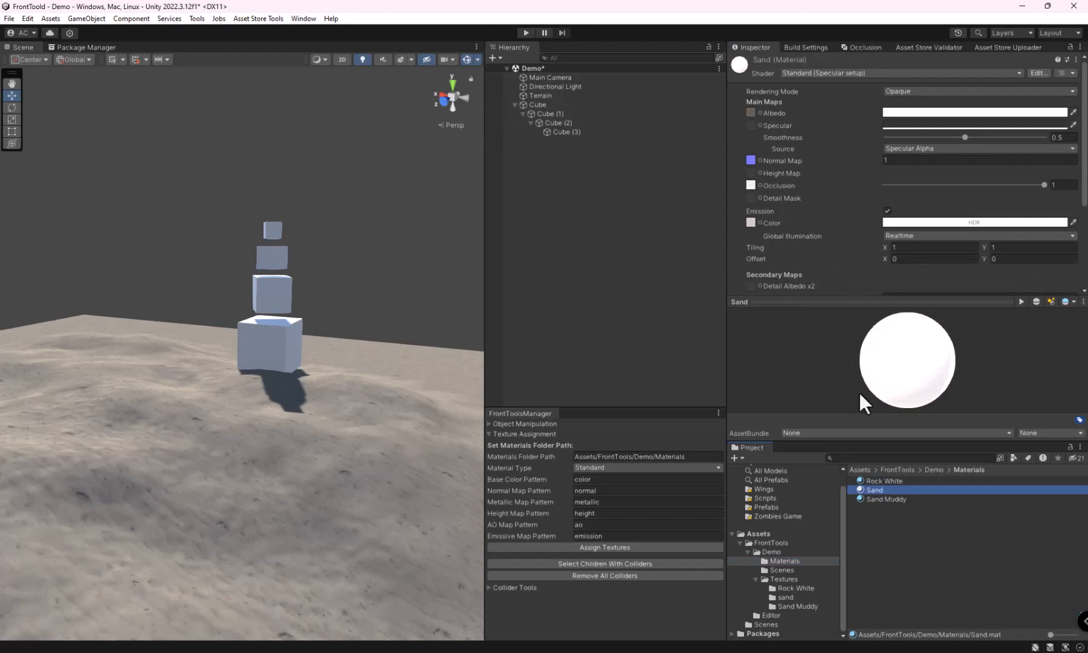
click(874, 500)
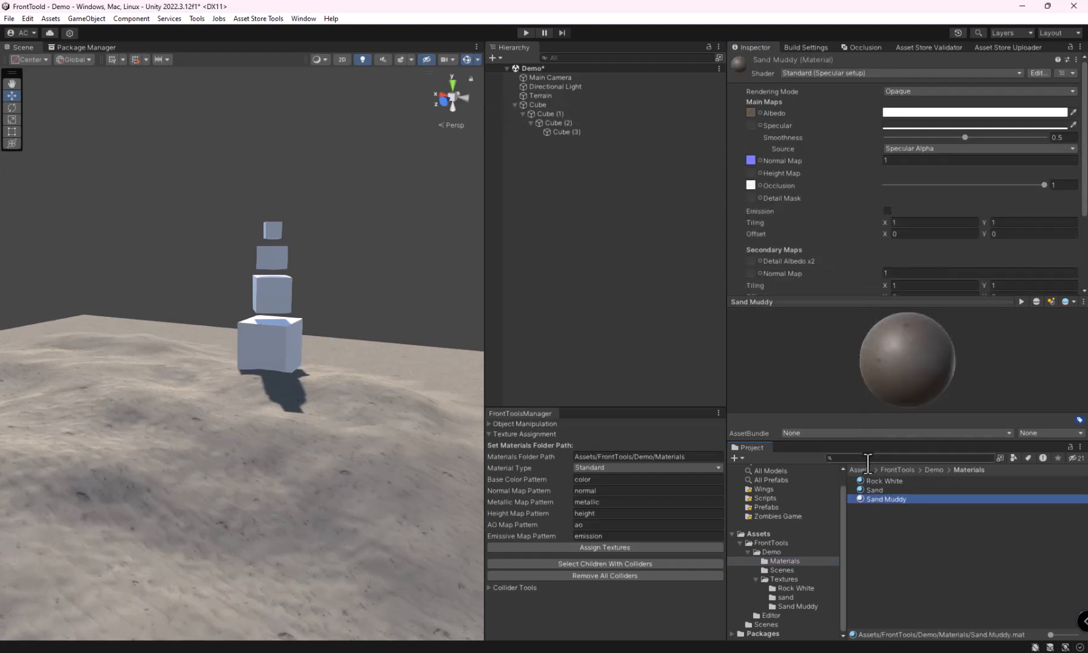
click(883, 490)
click(750, 112)
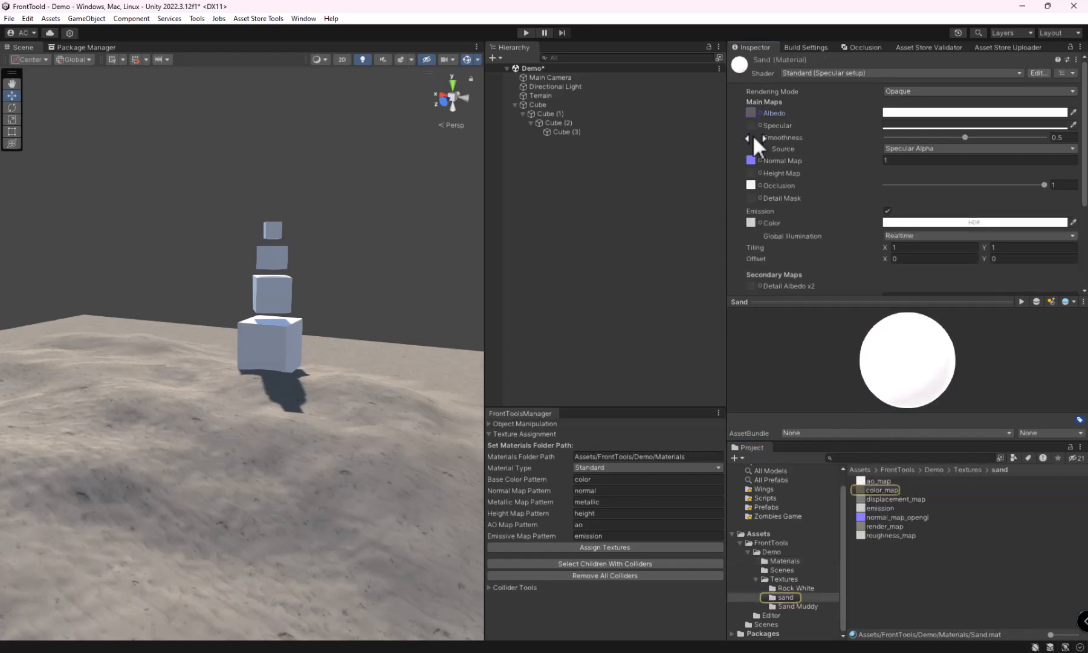
click(801, 588)
click(784, 561)
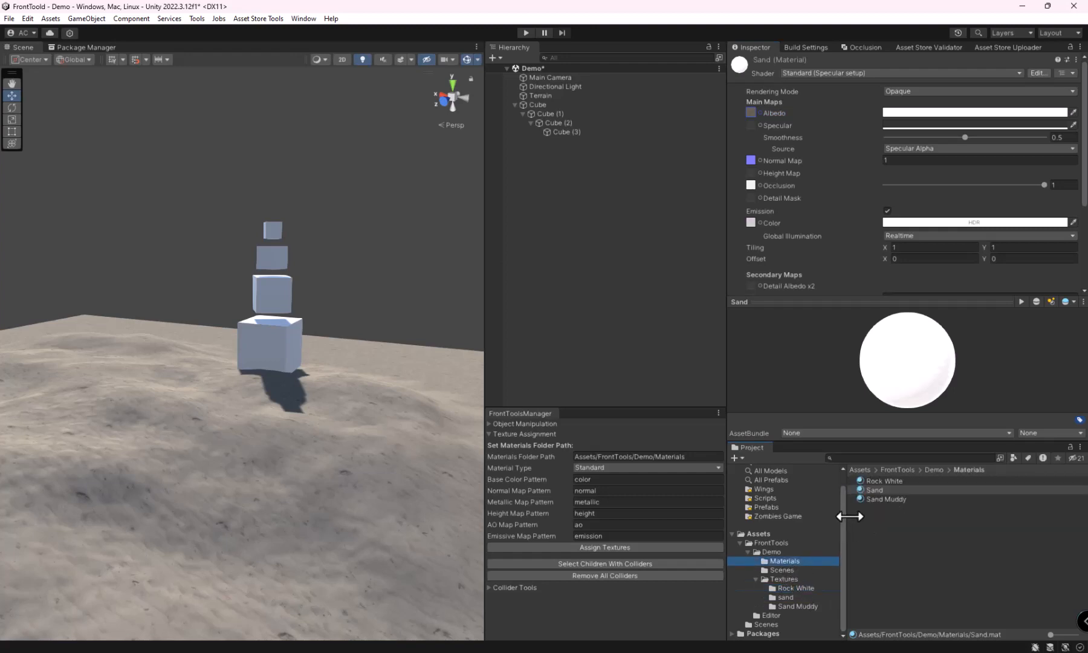
click(874, 482)
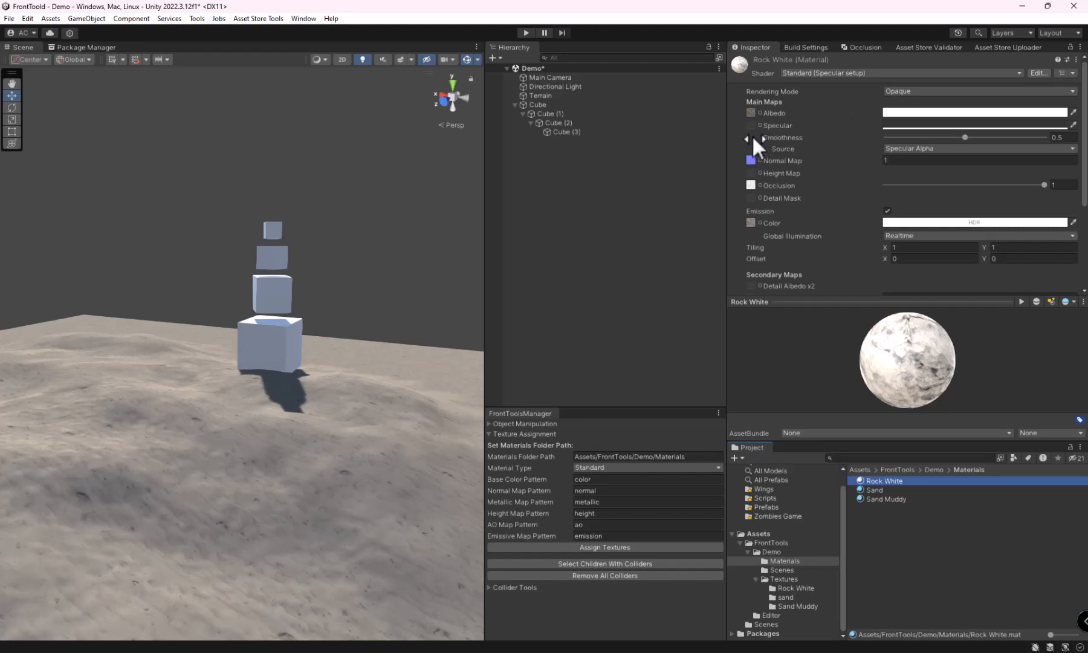
Step: Locate the source file of the Rock White material's albedo texture and open its texture folder
click(750, 112)
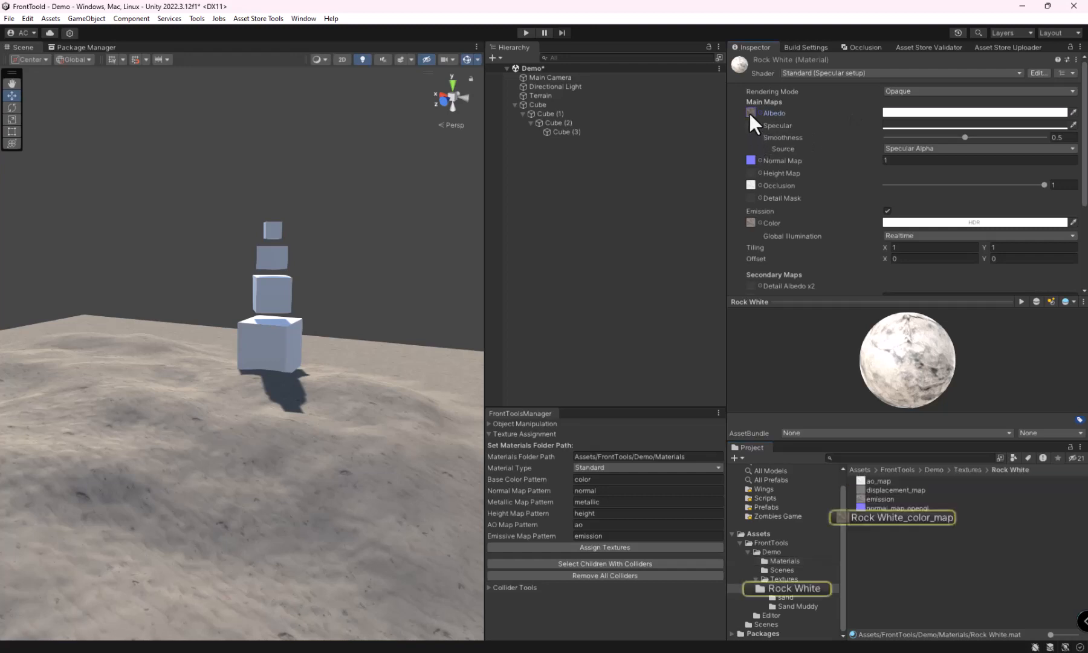
click(795, 588)
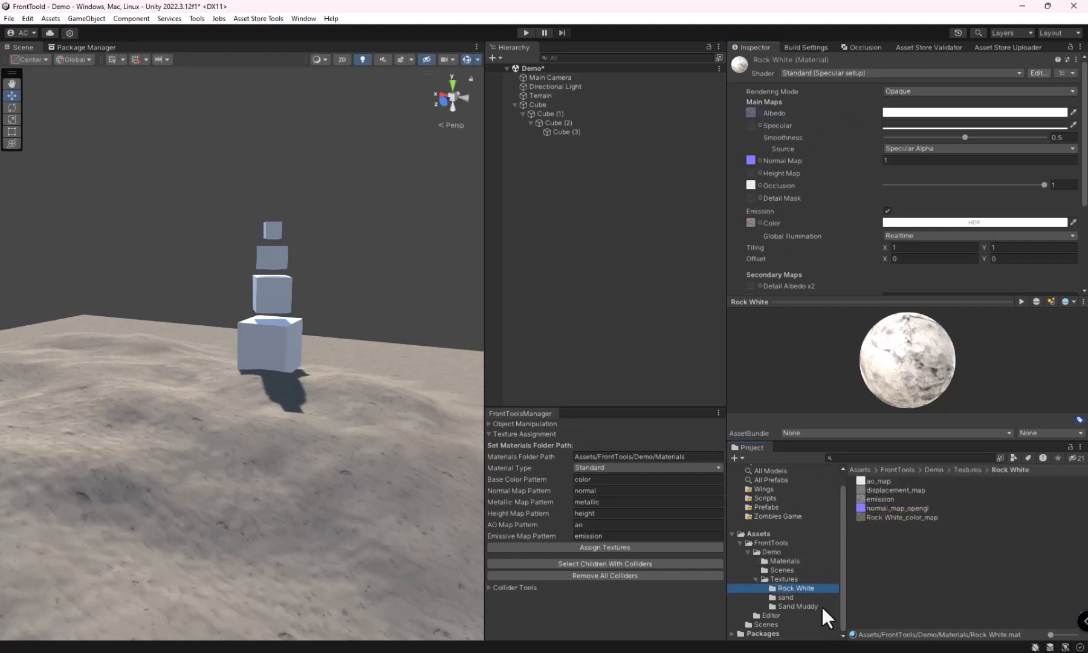
Step: Set Material Type to URP and assign the textures to the materials
click(604, 469)
click(597, 494)
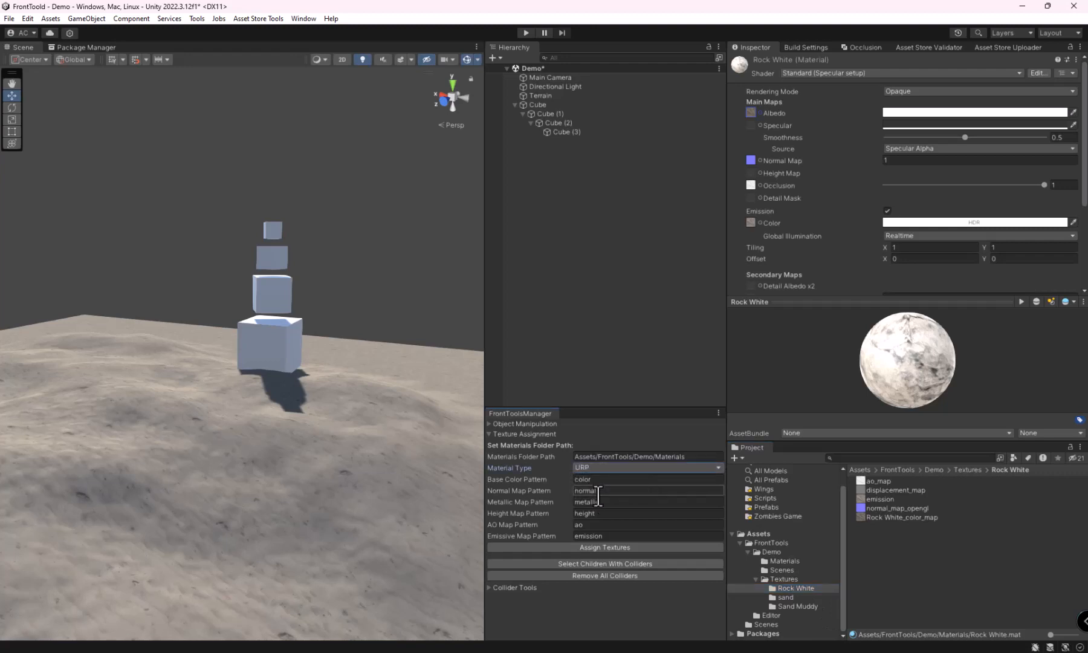
click(603, 547)
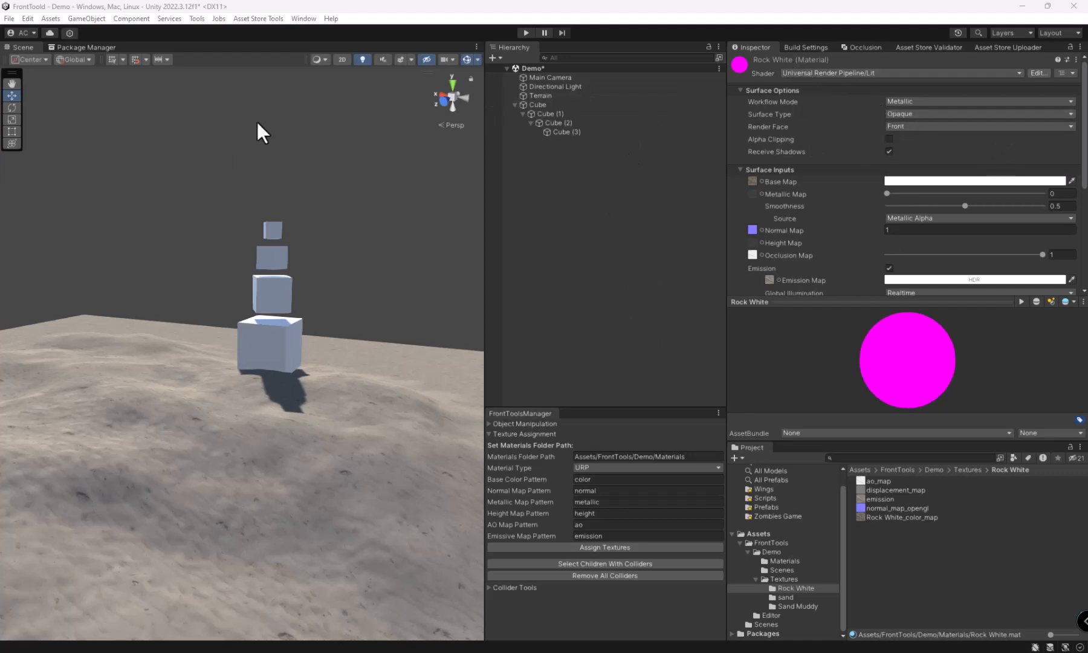
Step: Find the Universal RP package in the Unity Registry and import its URP Package Samples
click(84, 48)
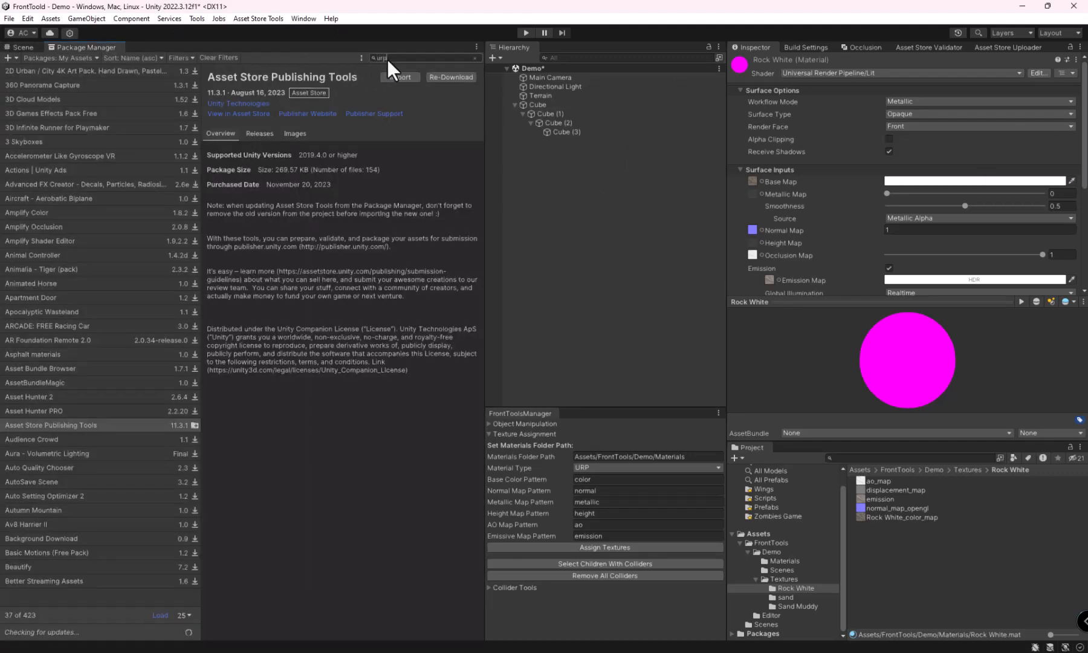
click(72, 58)
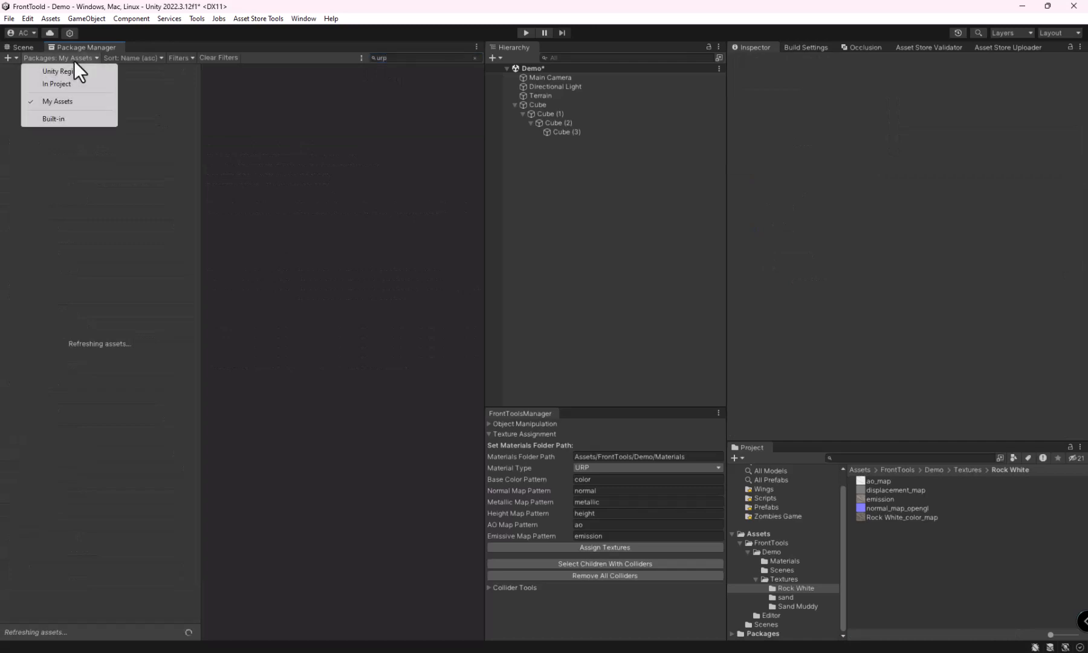
click(69, 69)
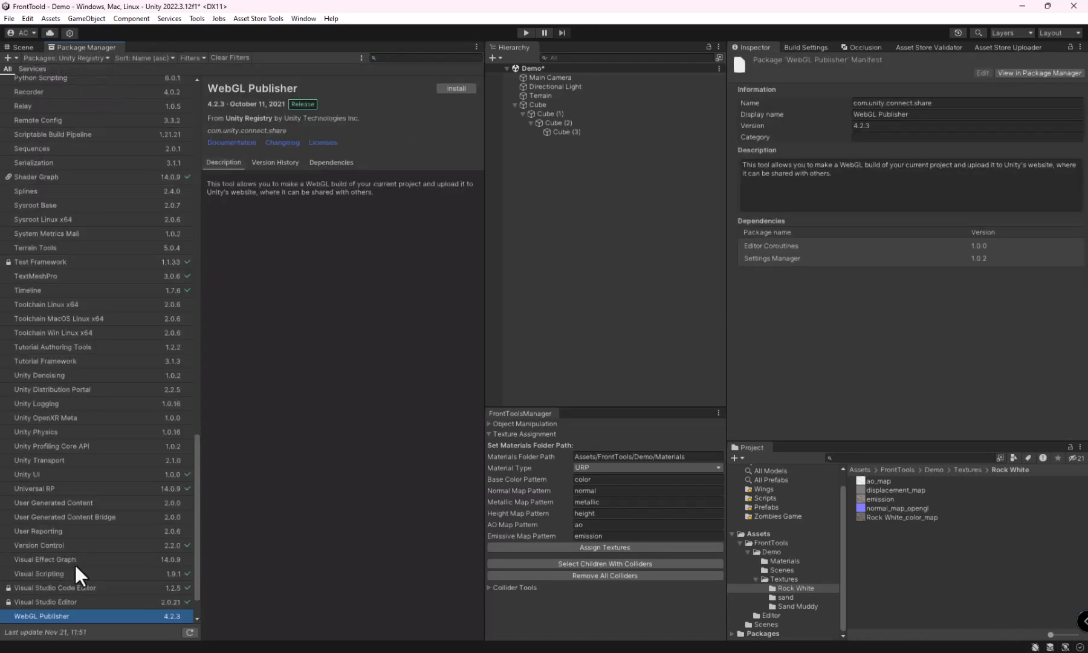
click(405, 58)
text(urp)
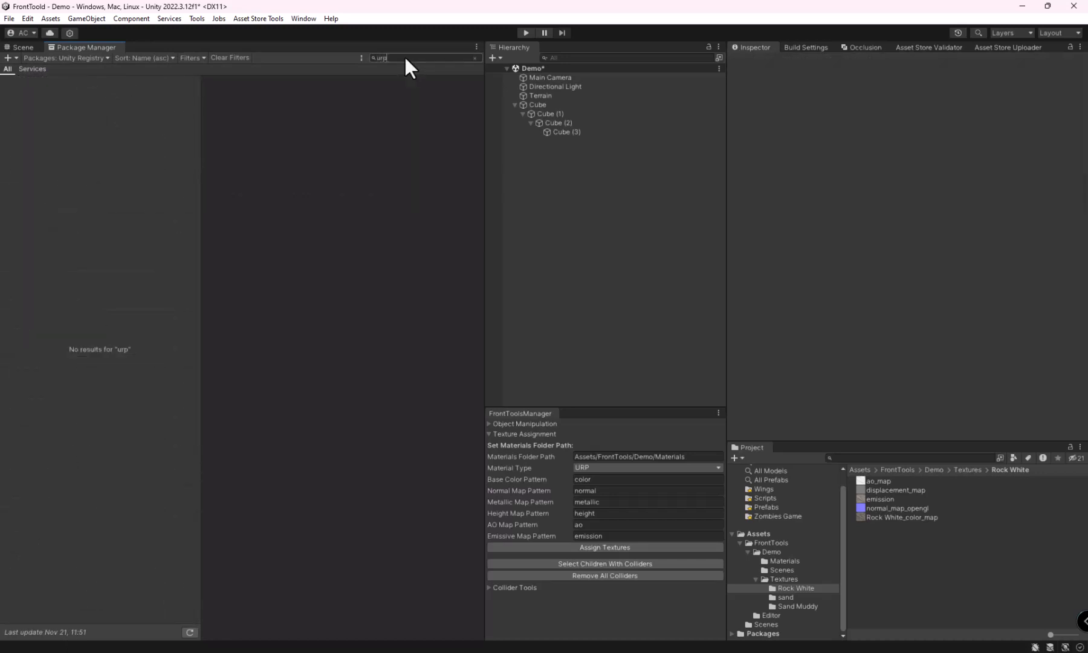
key(BackSpace)
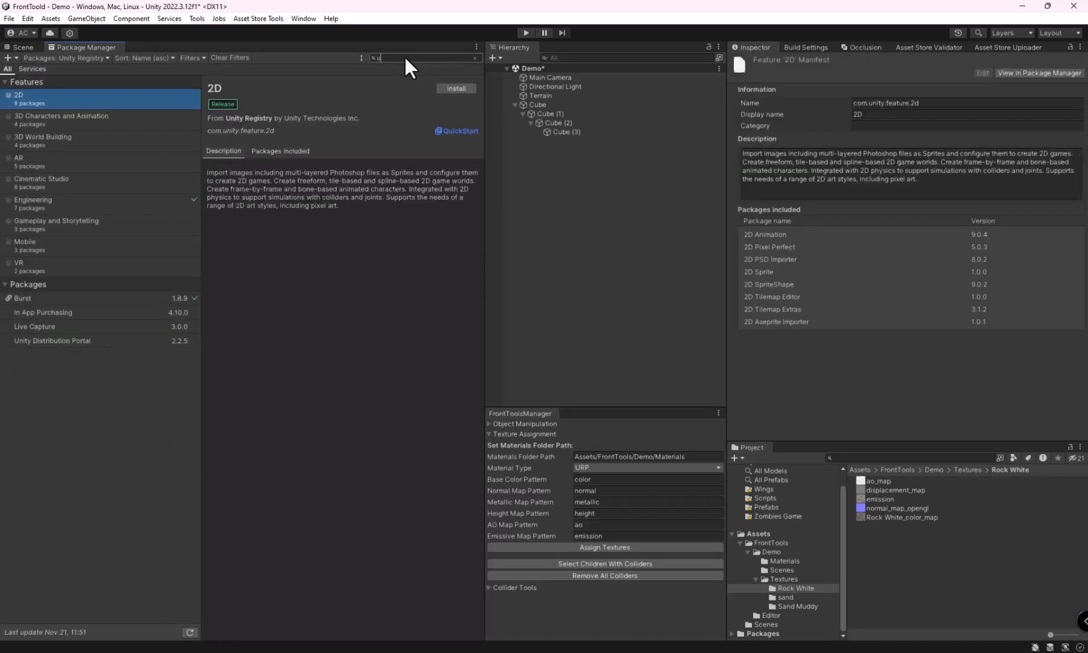
text(ni)
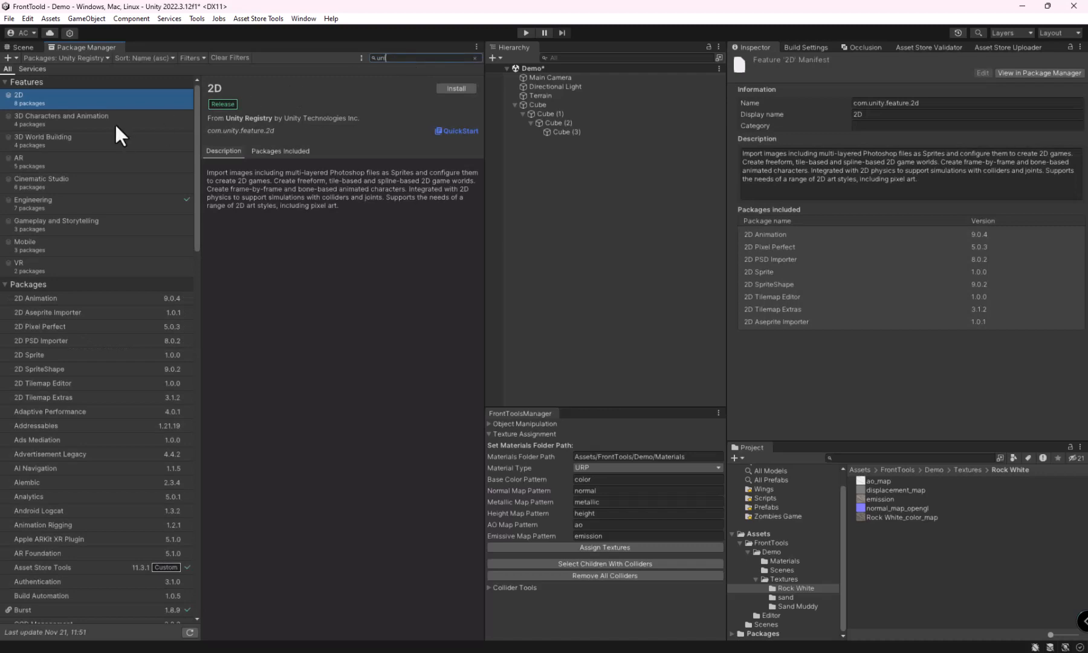
scroll(80, 502, down, 15)
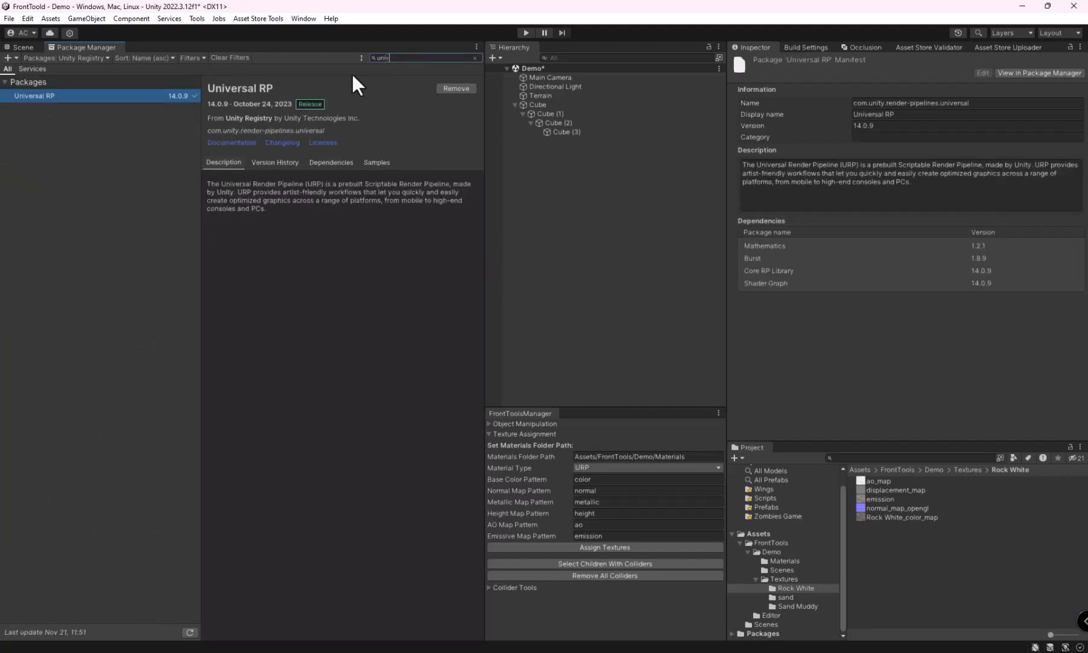
click(377, 163)
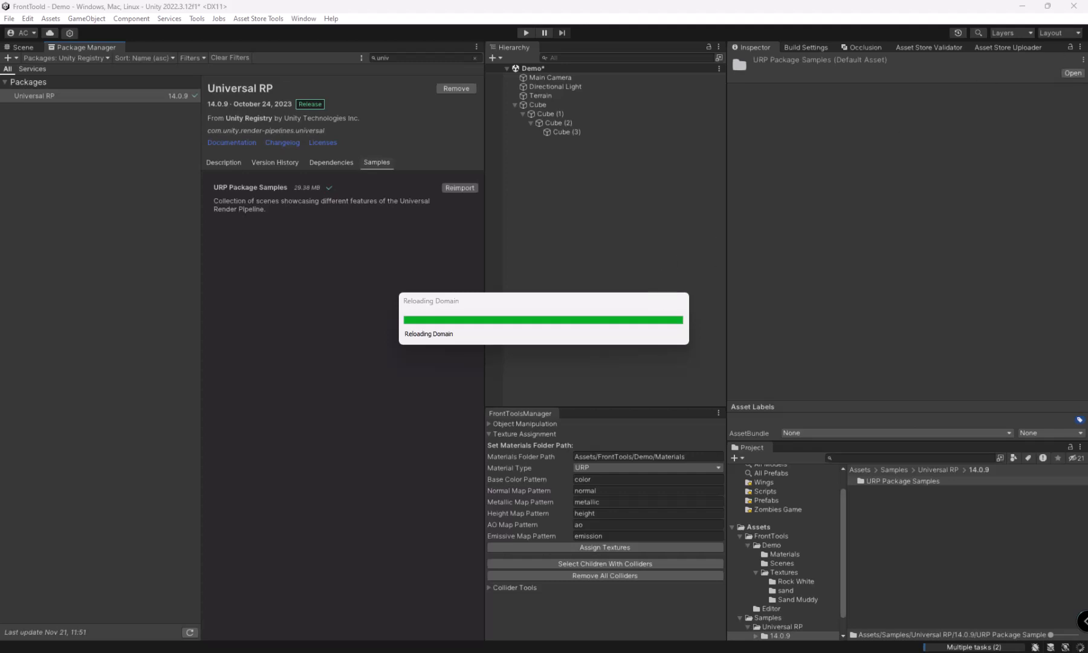
Step: Dock the Project Settings beside the Inspector and set the Scriptable Render Pipeline asset to SamplesPipelineAsset, accepting the pipeline change
drag(902, 73, 865, 52)
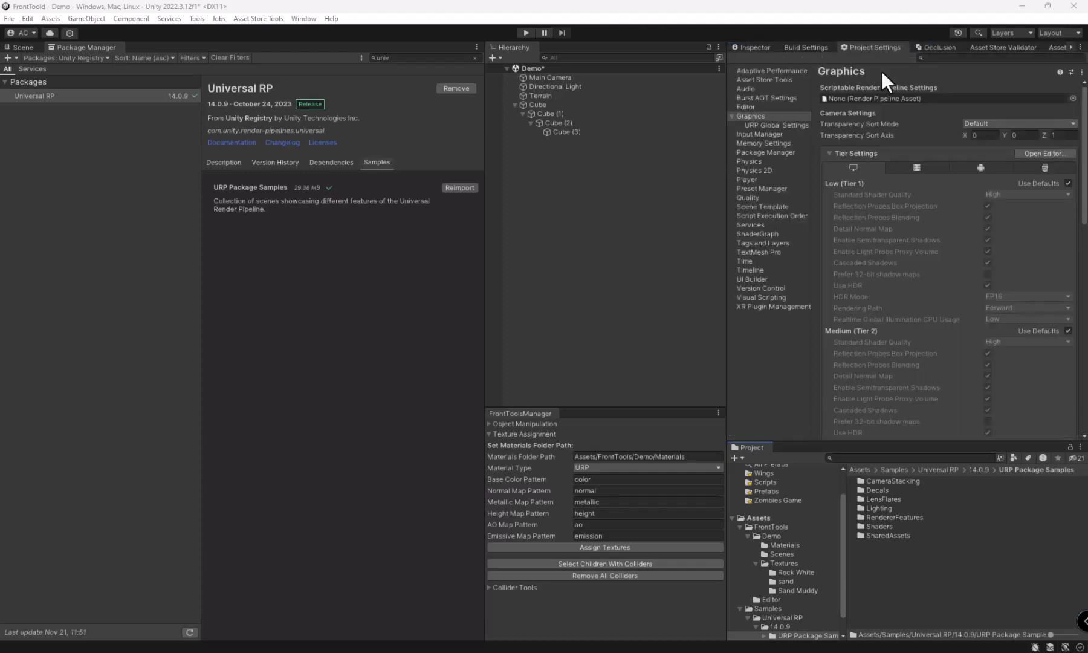
click(1072, 98)
ctrl+scroll(832, 206, down, 10)
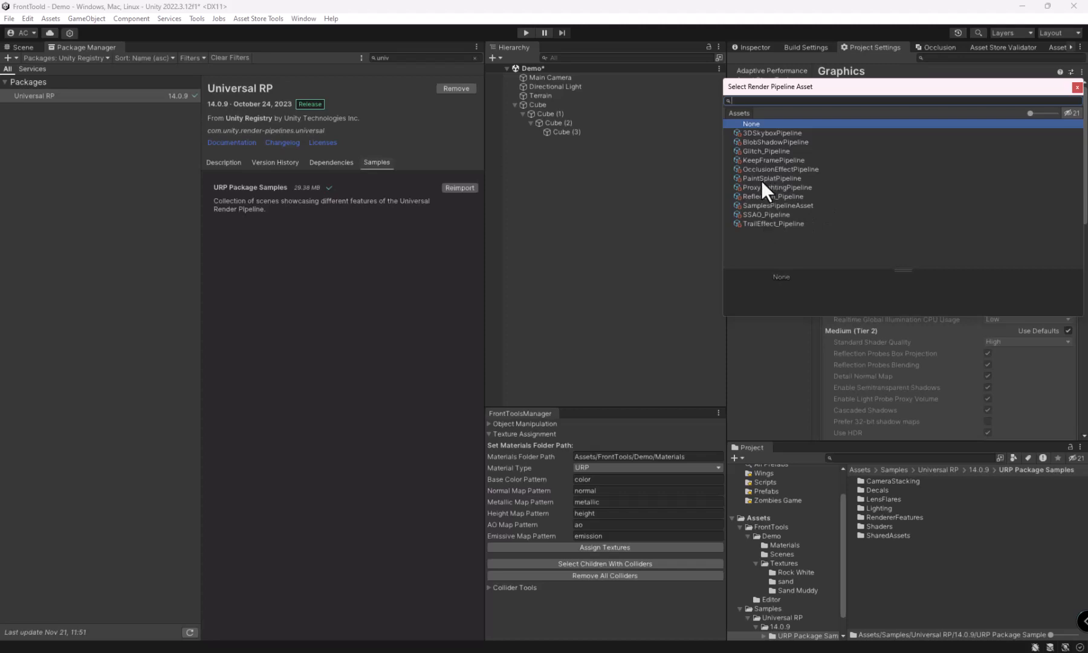
click(766, 206)
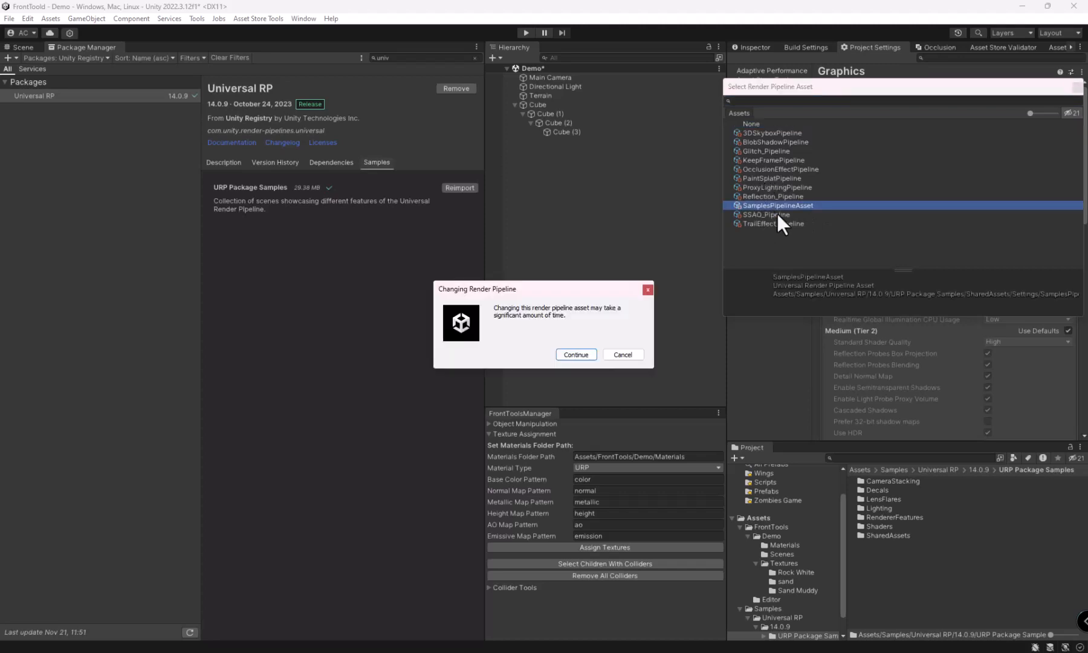
click(569, 354)
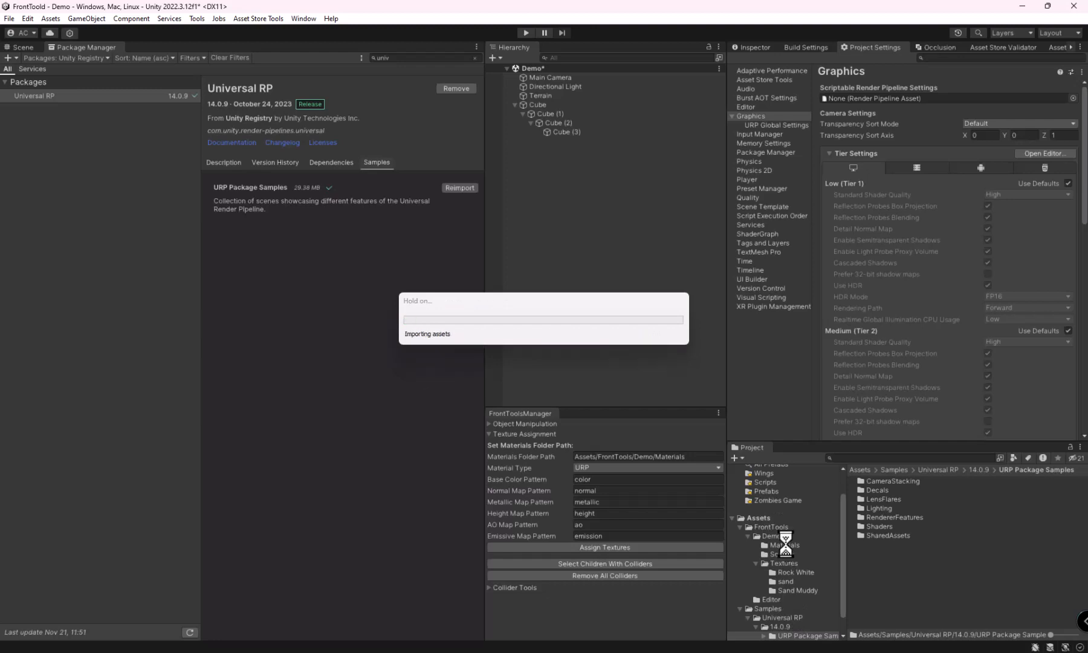
Step: Inspect the Rock White material's shader, maps and preview under the Universal Render Pipeline
click(784, 545)
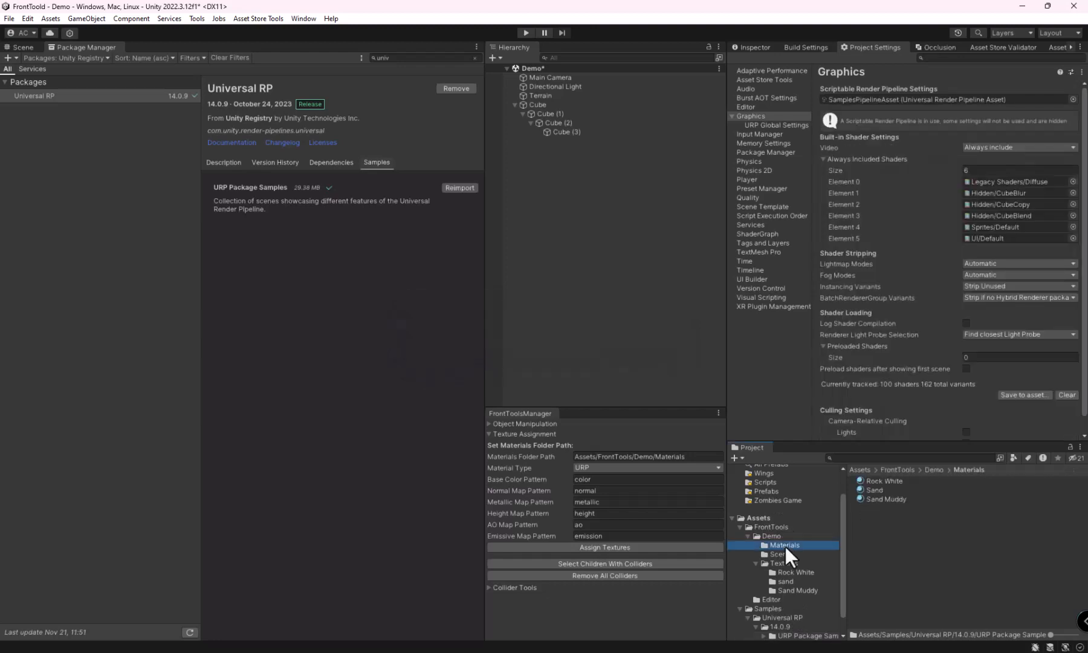
click(878, 478)
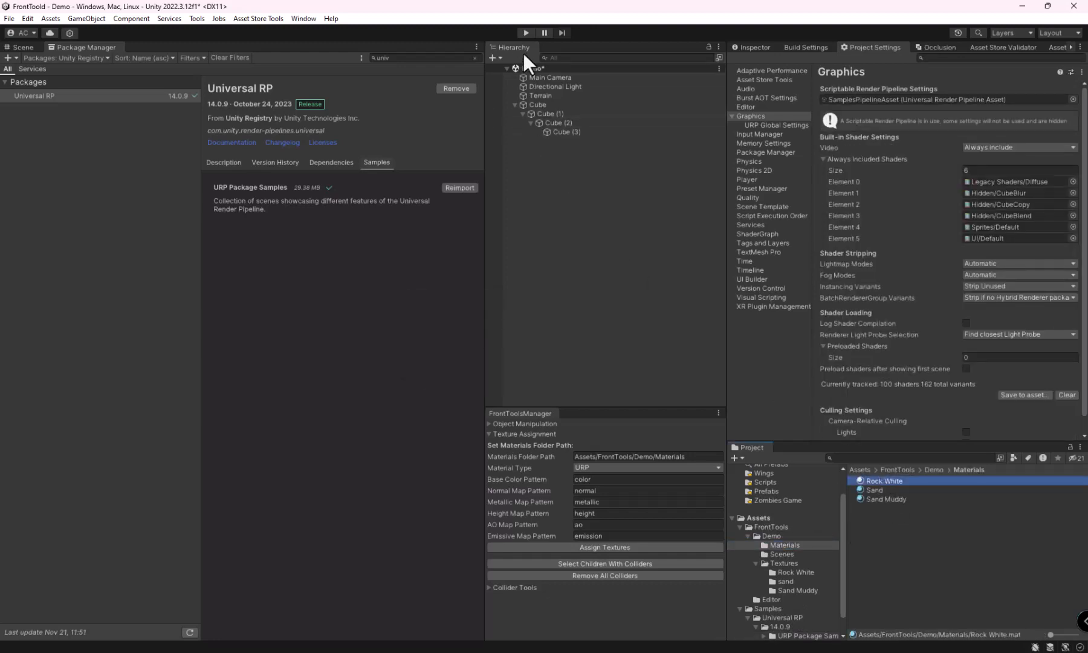
click(751, 47)
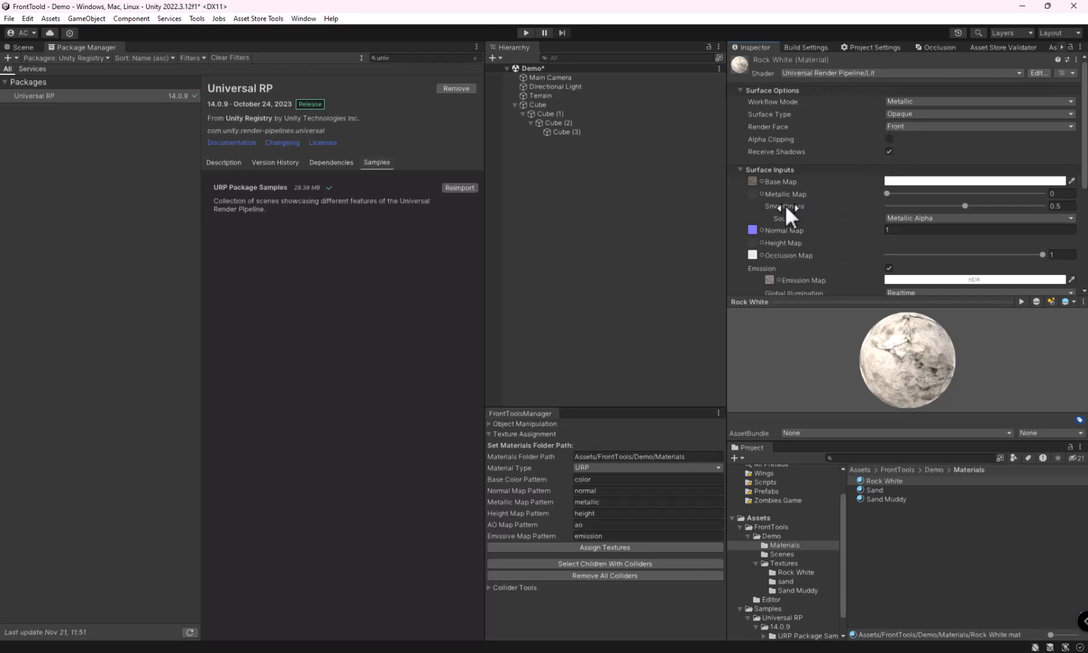
Step: Set Material Type to Standard and reassign the textures to the materials
click(602, 467)
click(596, 481)
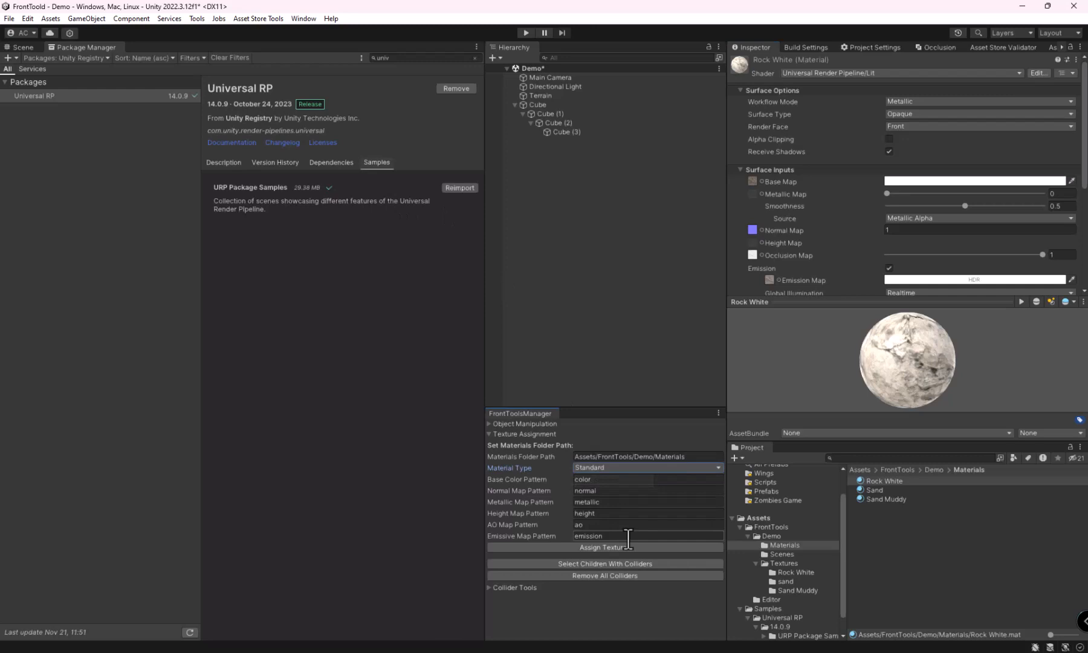
click(594, 547)
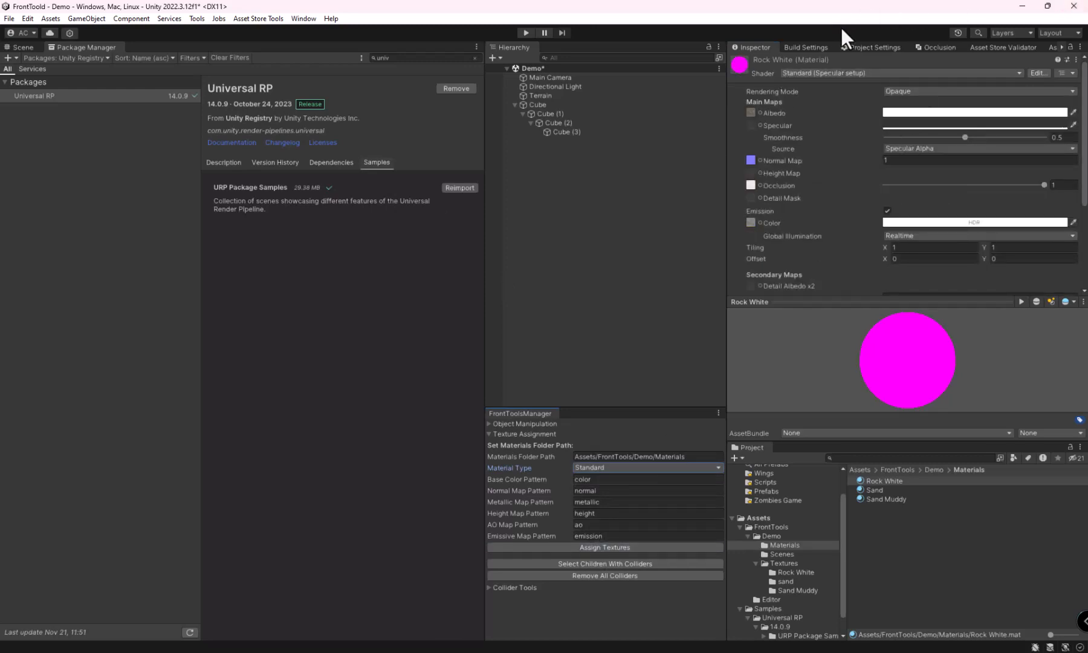
Step: Set the Scriptable Render Pipeline asset in the Graphics settings to None and accept the pipeline change
click(886, 47)
click(1072, 99)
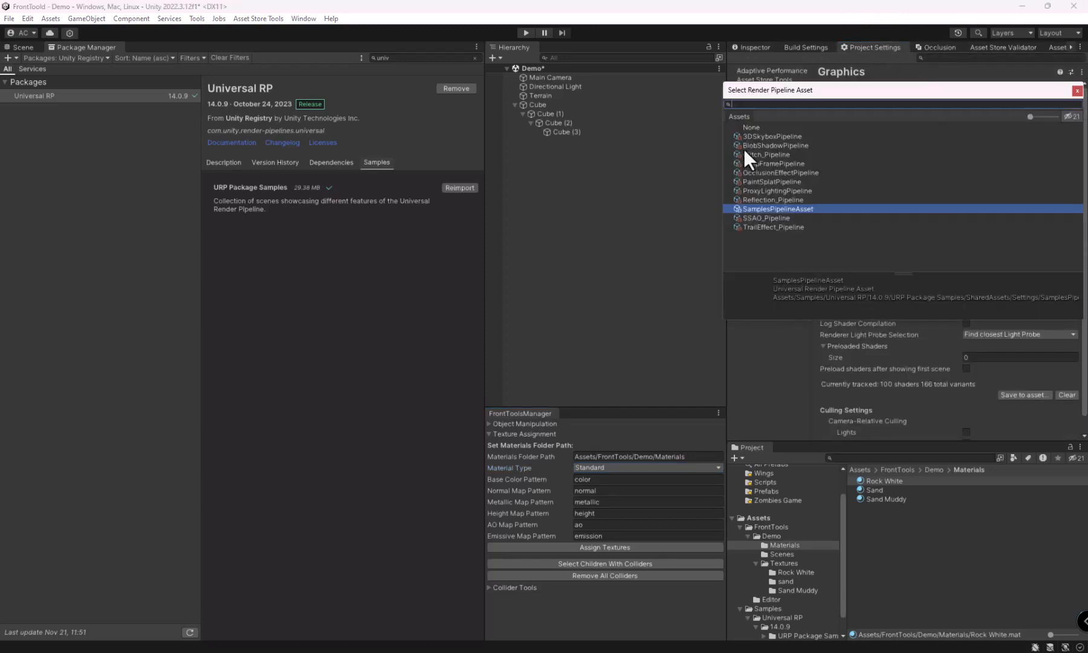
click(751, 127)
click(575, 355)
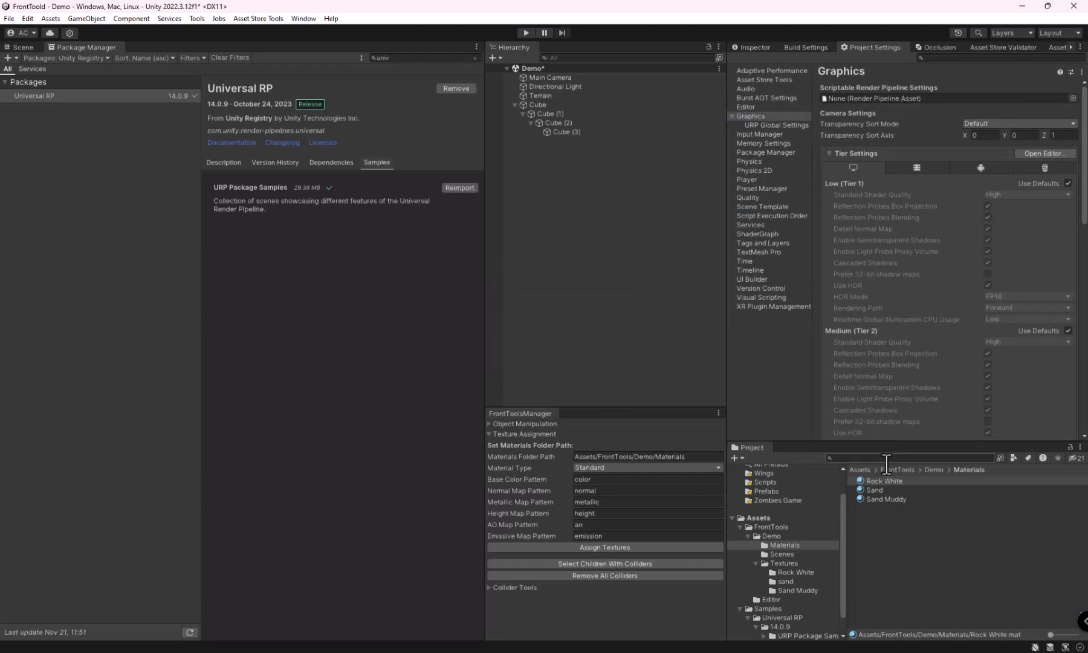
Step: Inspect the Sand and Rock White materials under the built-in render pipeline
click(874, 491)
click(766, 49)
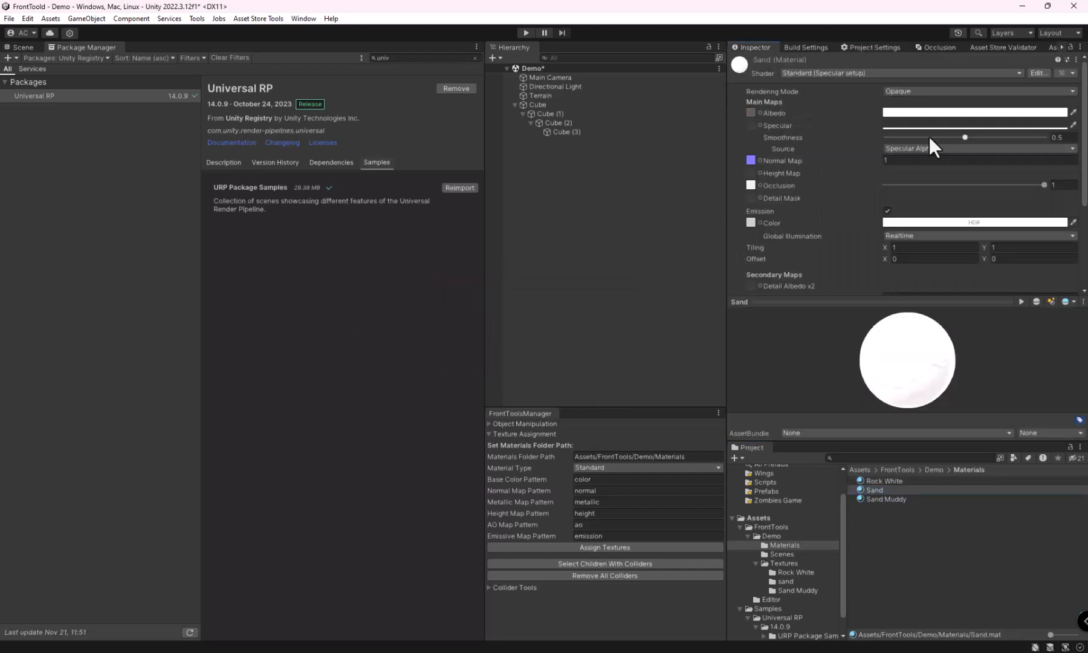
click(884, 480)
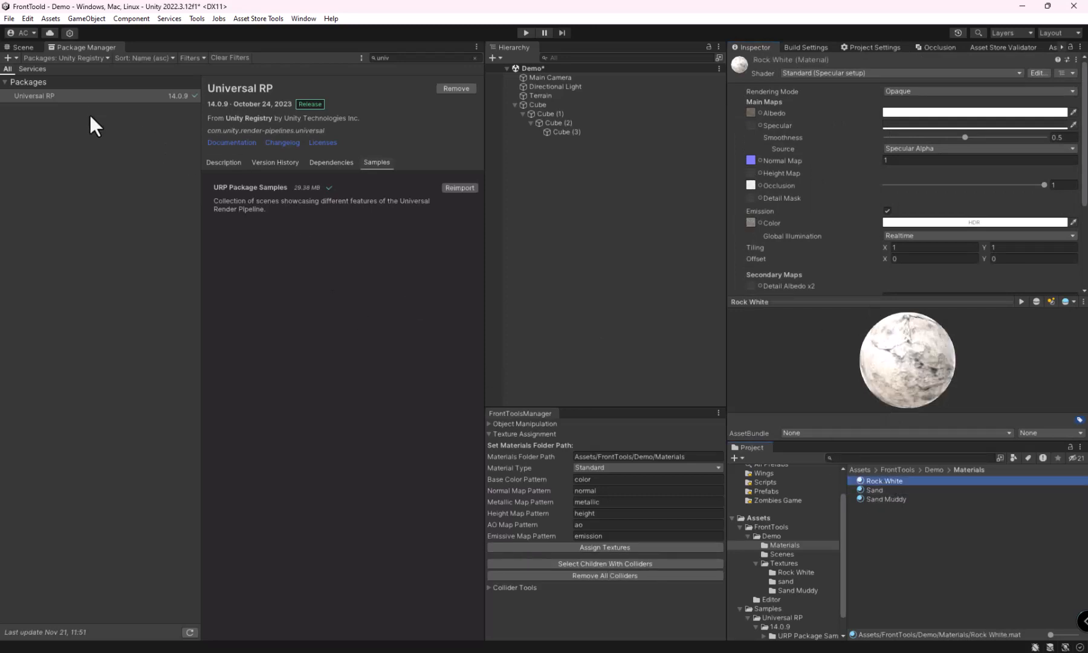
Step: Expand the Collider Tools, return to the Scene view and duplicate the root Cube with its children three times
click(489, 587)
click(25, 49)
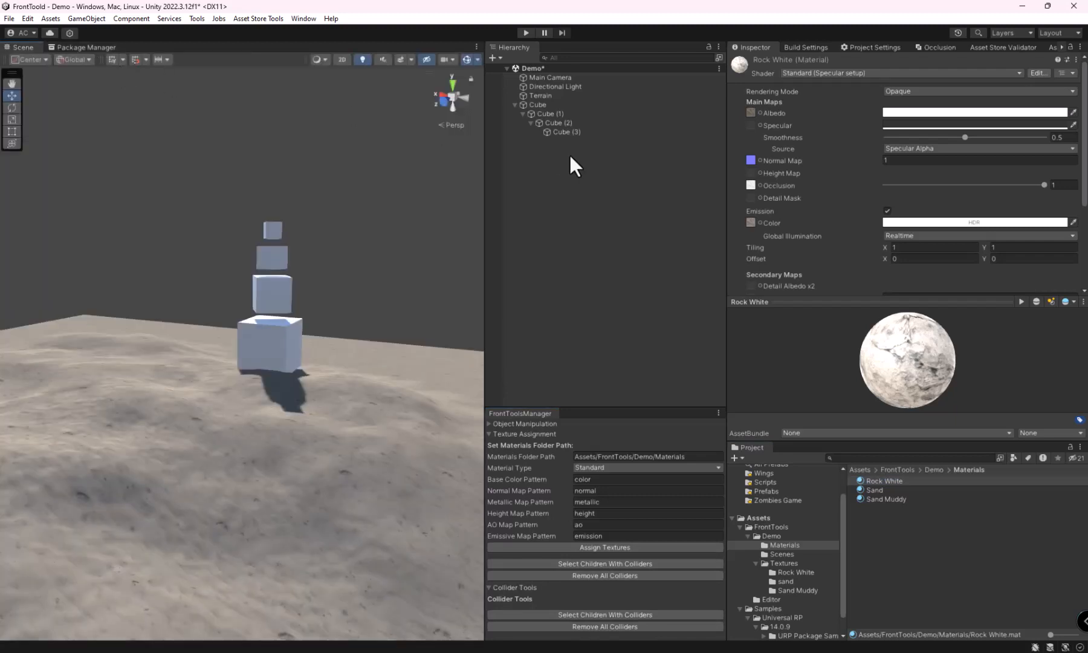
click(544, 106)
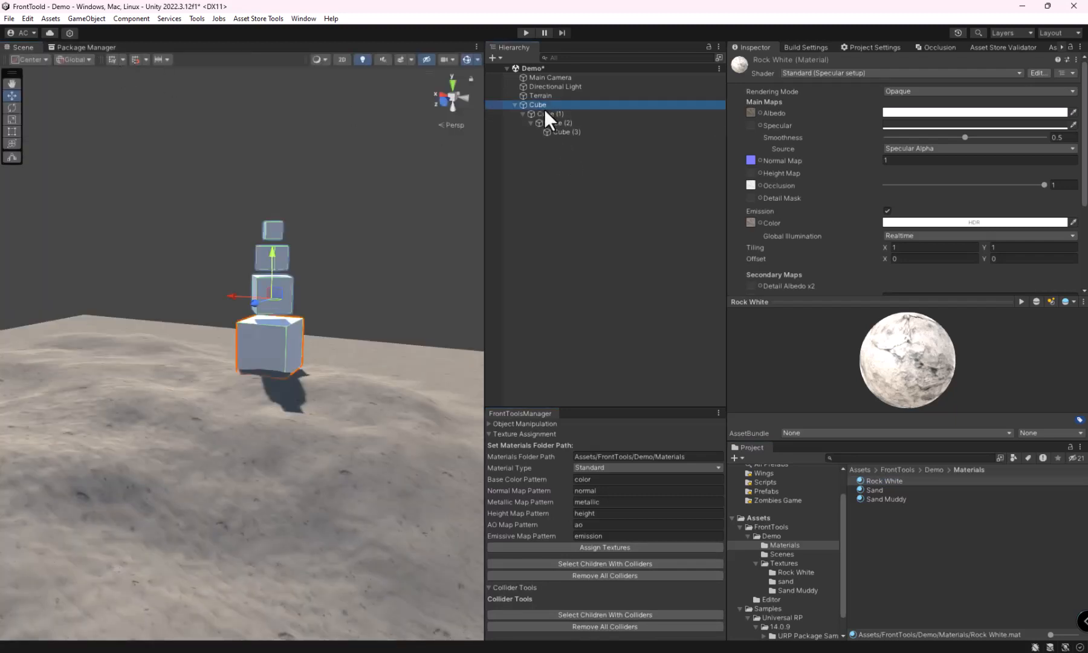
key(ctrl+d)
key(ctrl+d)
key(ctrl+d)
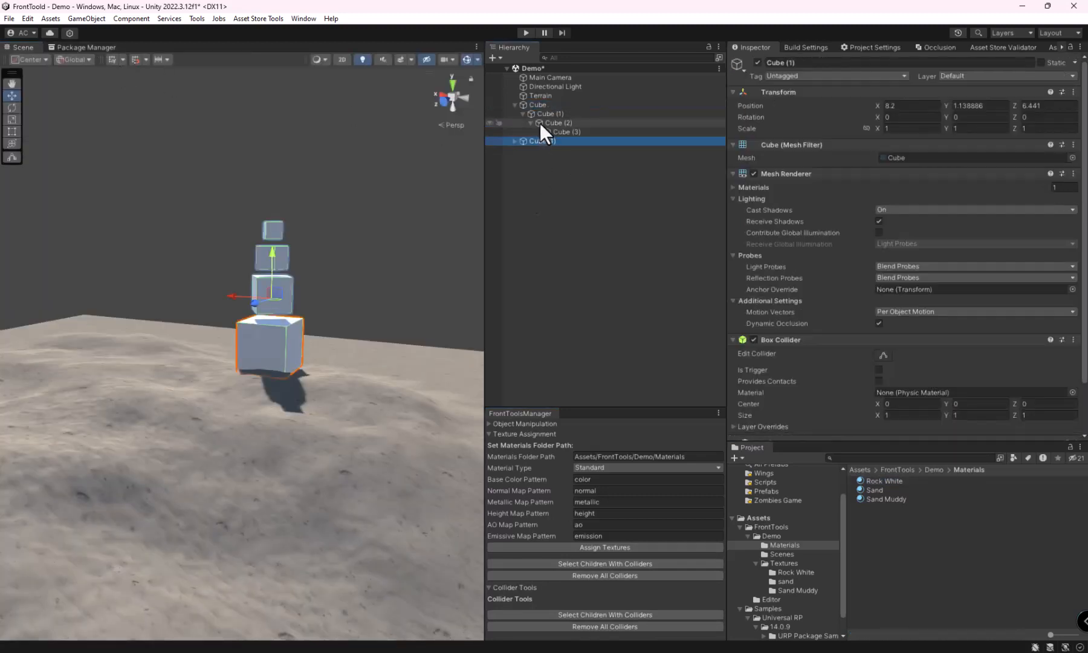
Step: Nest the three duplicated cubes at different levels inside the original Cube's hierarchy
click(514, 141)
drag(530, 143, 546, 127)
click(514, 168)
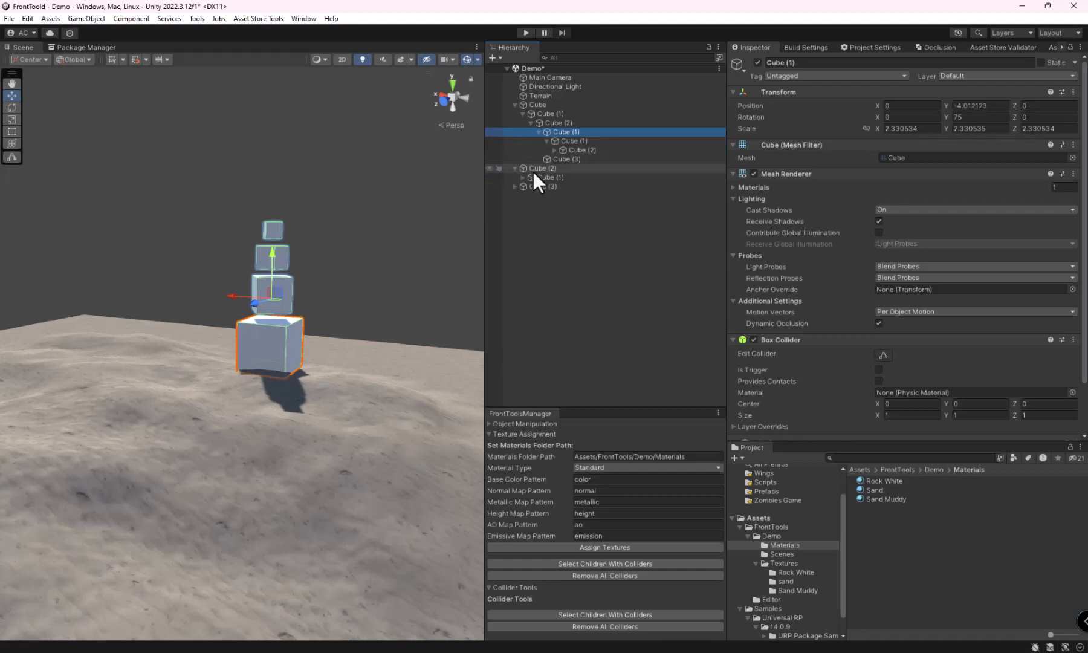
drag(529, 169, 557, 120)
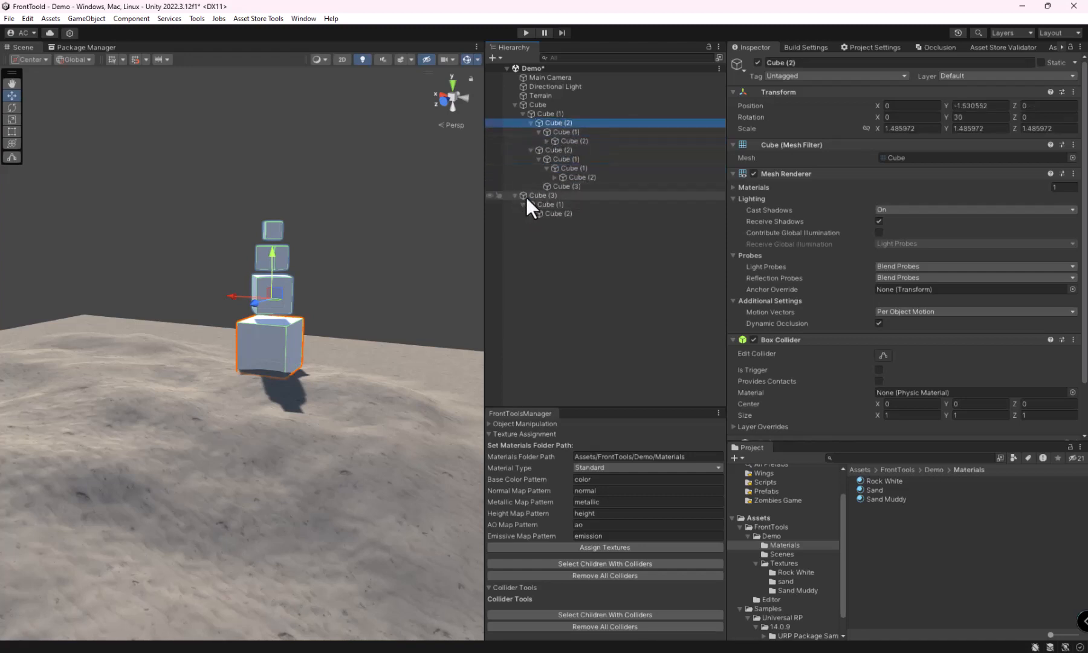
drag(526, 197, 577, 168)
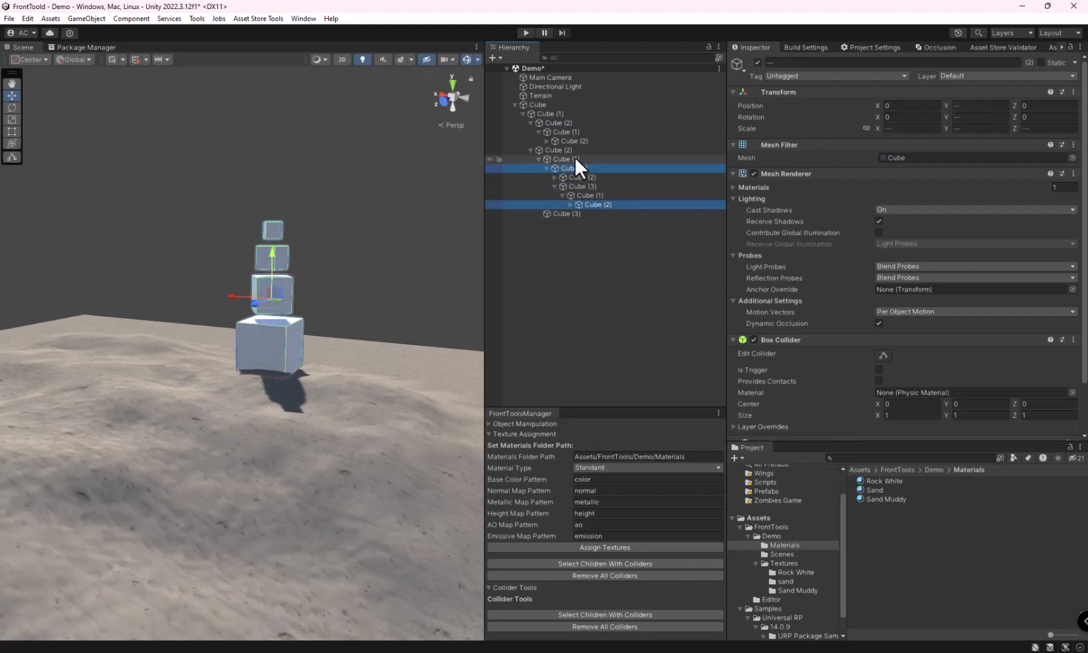
Step: Remove the Box Collider from four nested cubes at different levels, and from the Cube (2) just above the nested Cube (3)
ctrl+click(573, 141)
ctrl+click(556, 122)
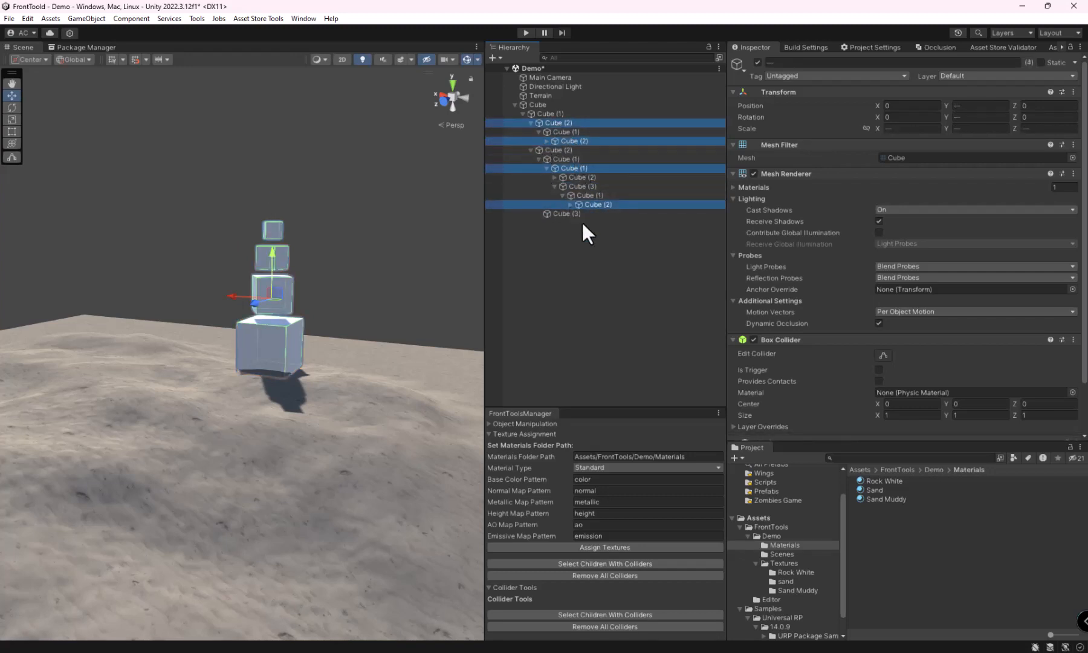
click(1073, 339)
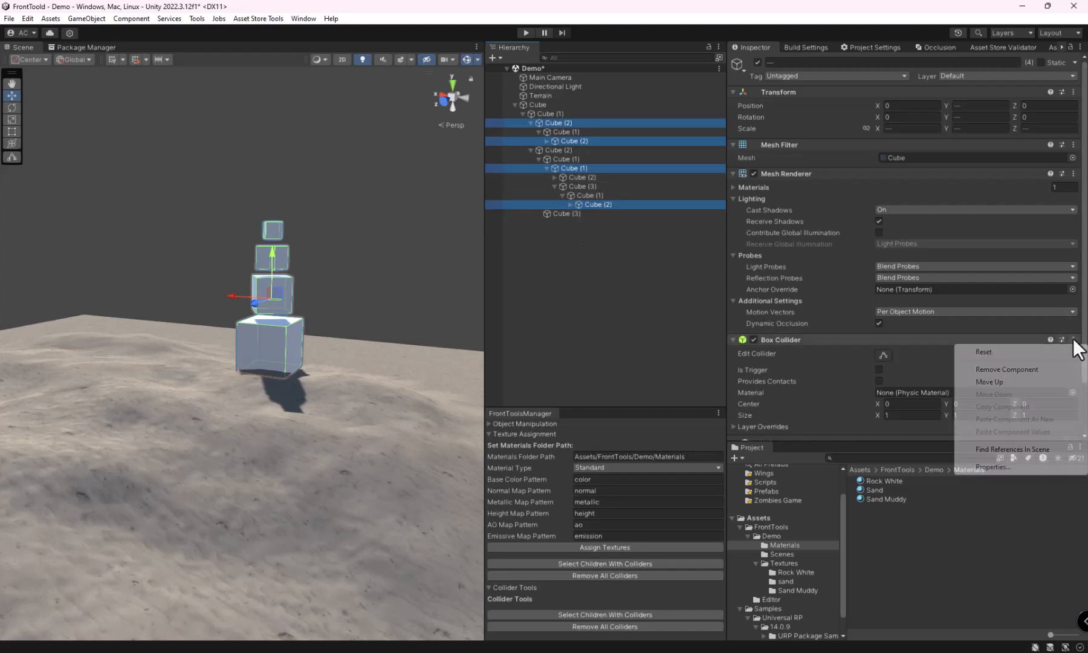
click(1014, 369)
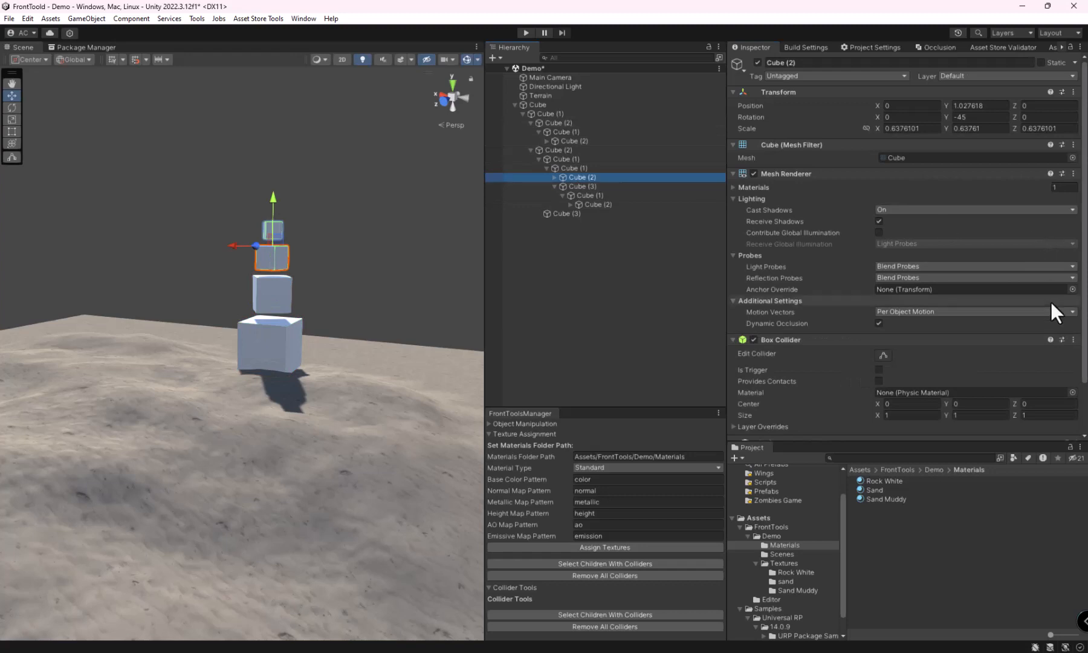
click(1072, 340)
click(1006, 369)
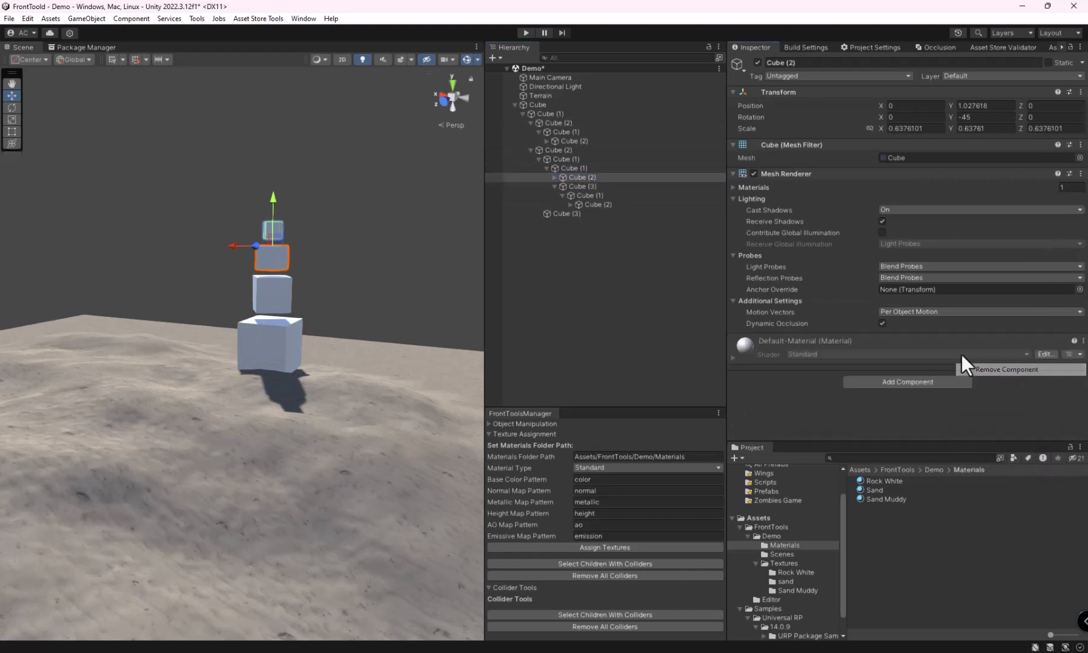
Step: Check several nested cubes at different hierarchy levels for the presence of a Box Collider component
click(562, 160)
click(568, 131)
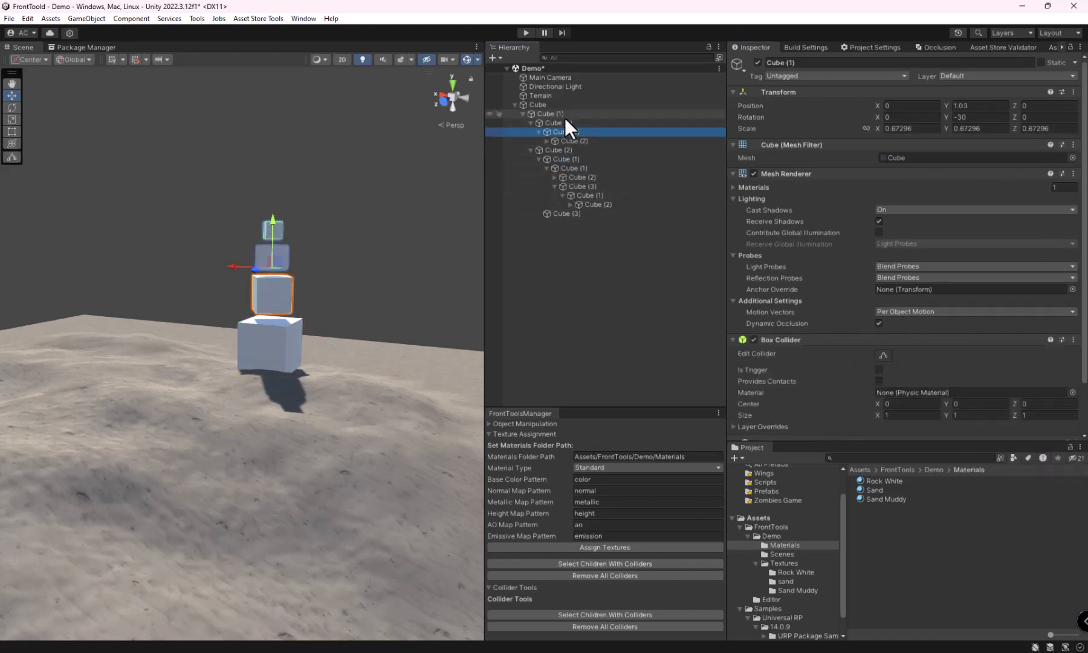
click(576, 168)
click(579, 177)
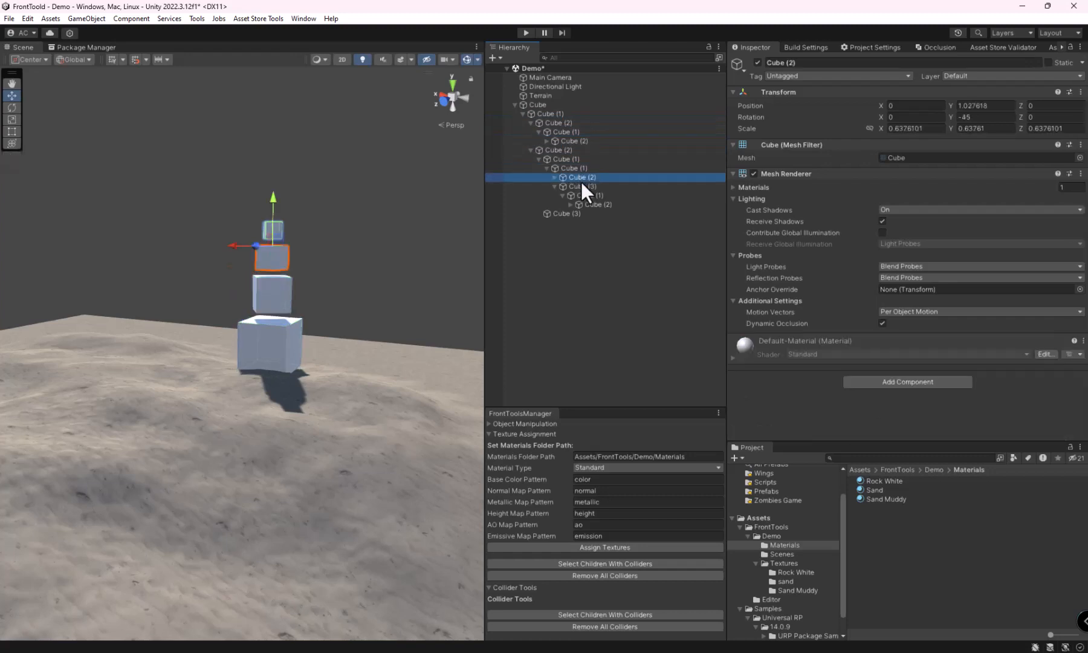
click(581, 186)
click(580, 204)
click(571, 214)
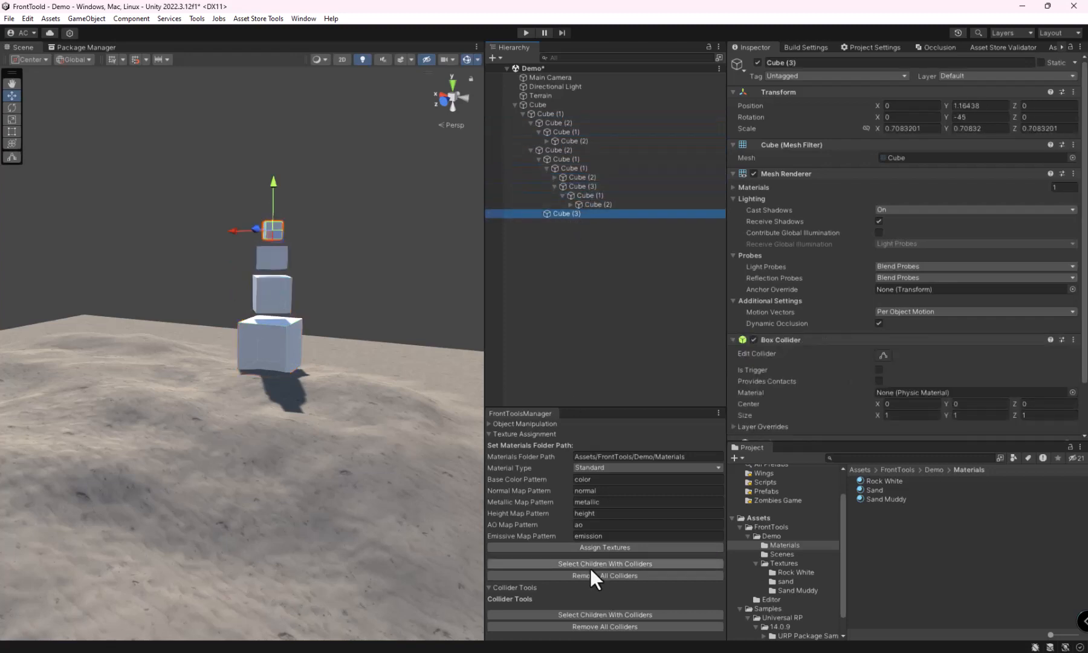
Step: Select the children with colliders under the root Cube using the Collider Tools, and remove all their colliders
click(538, 105)
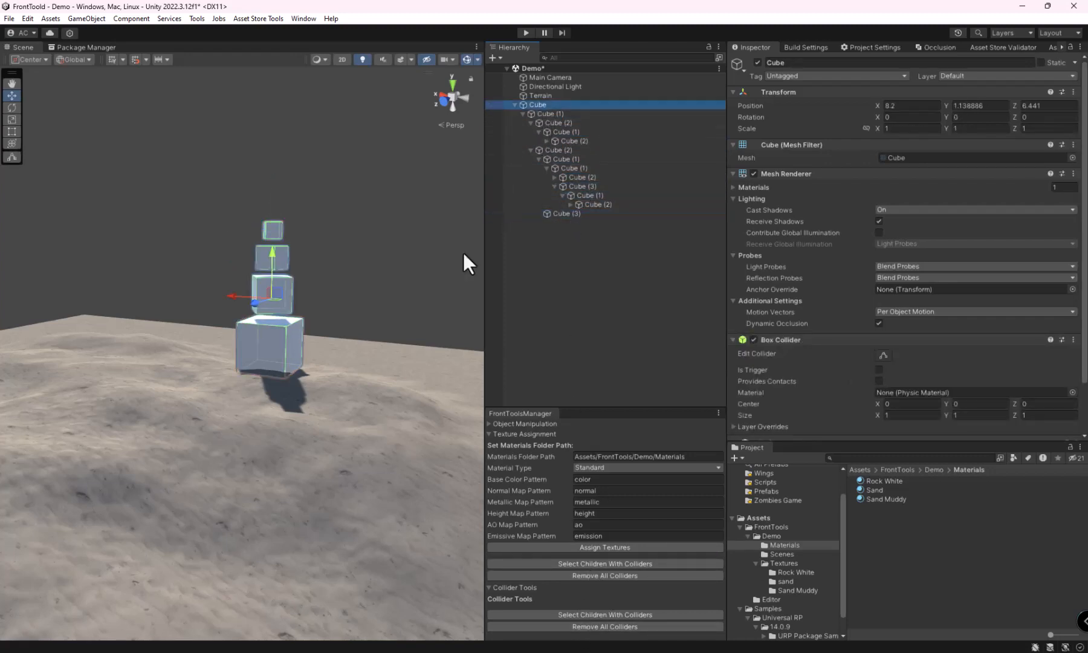
click(583, 615)
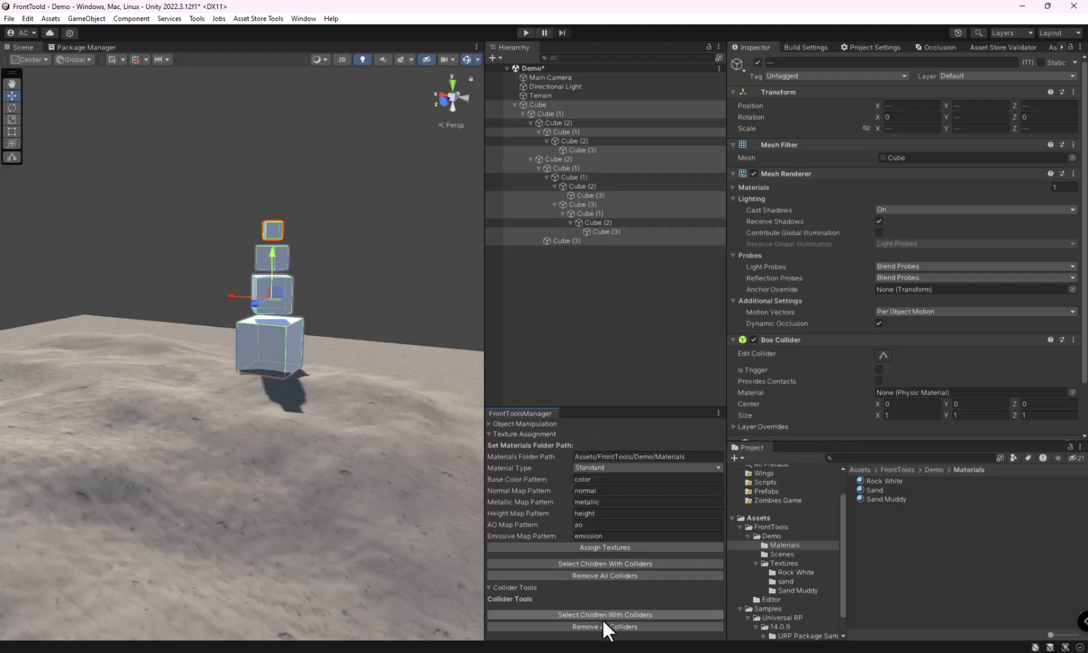
click(581, 628)
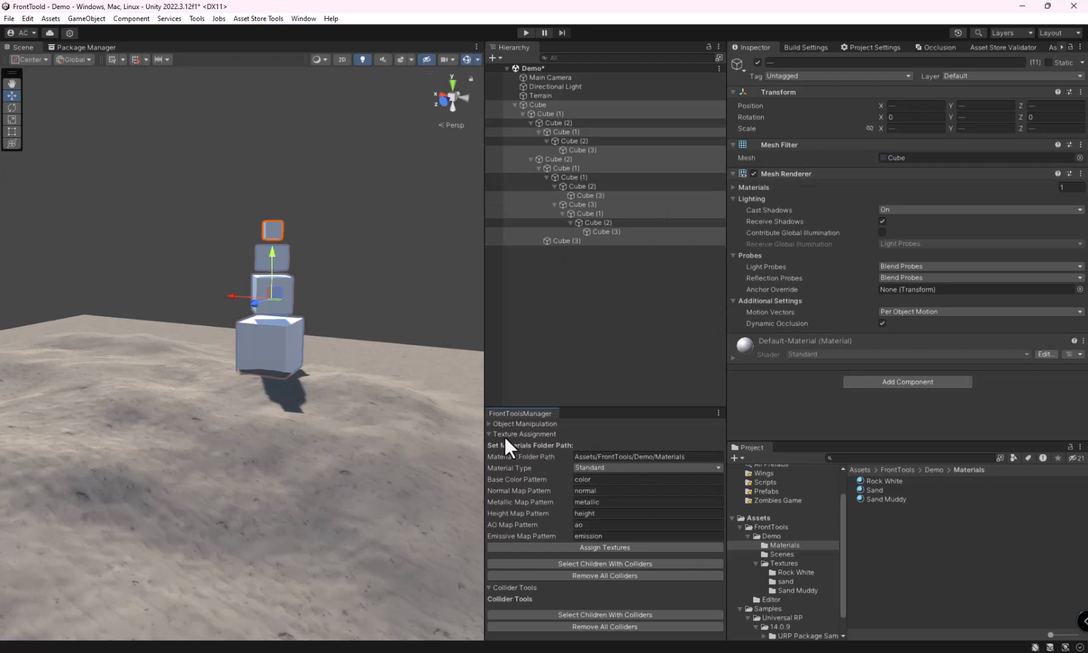
Step: Collapse the Collider Tools section and show the Object Manipulation and Texture Assignment options together in FrontToolsManager
click(489, 434)
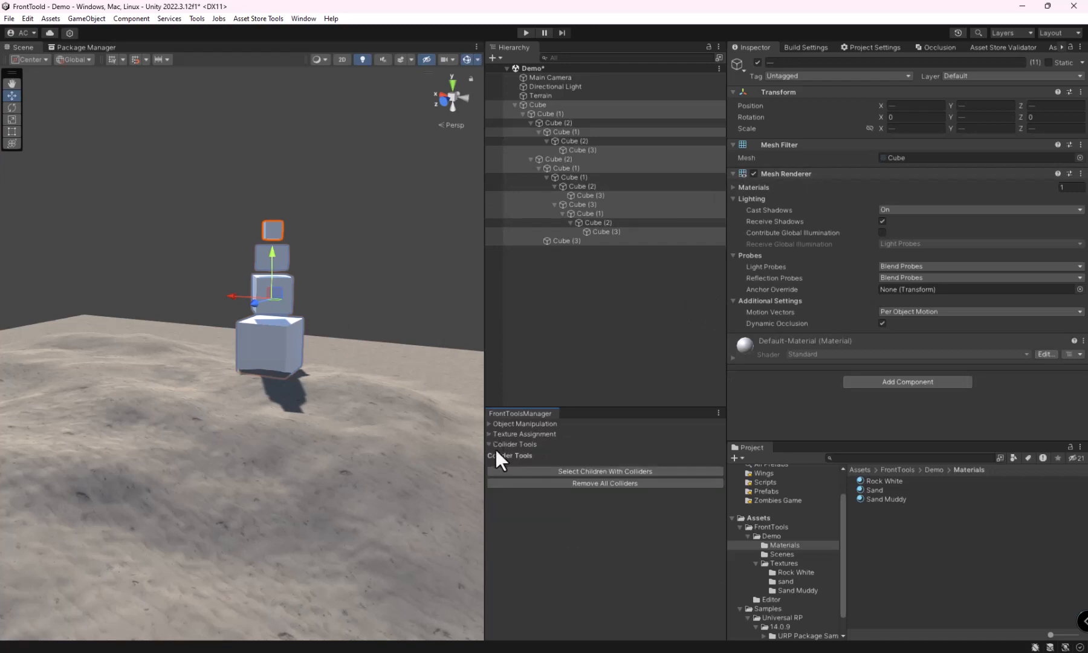
click(488, 444)
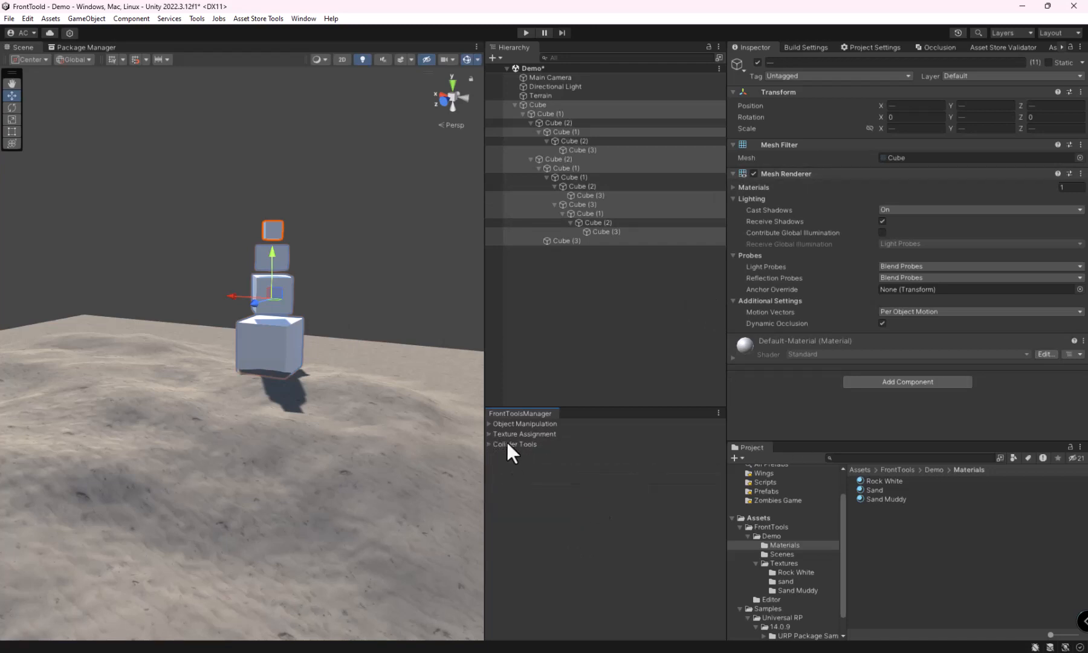
click(489, 423)
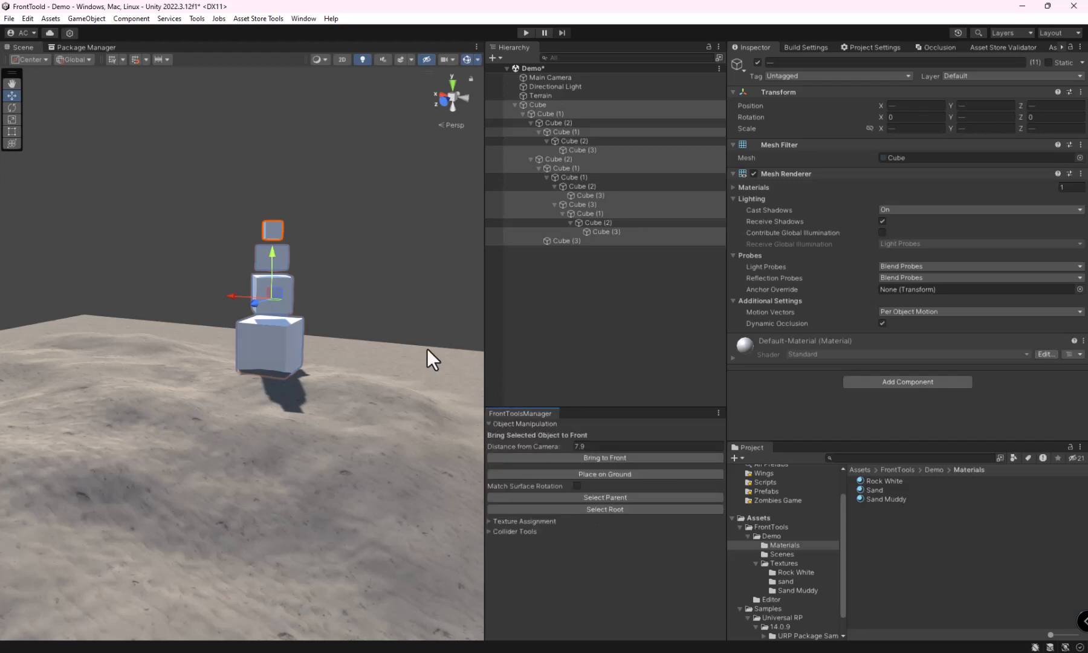
right_drag(331, 353, 290, 339)
key(w)
key(d)
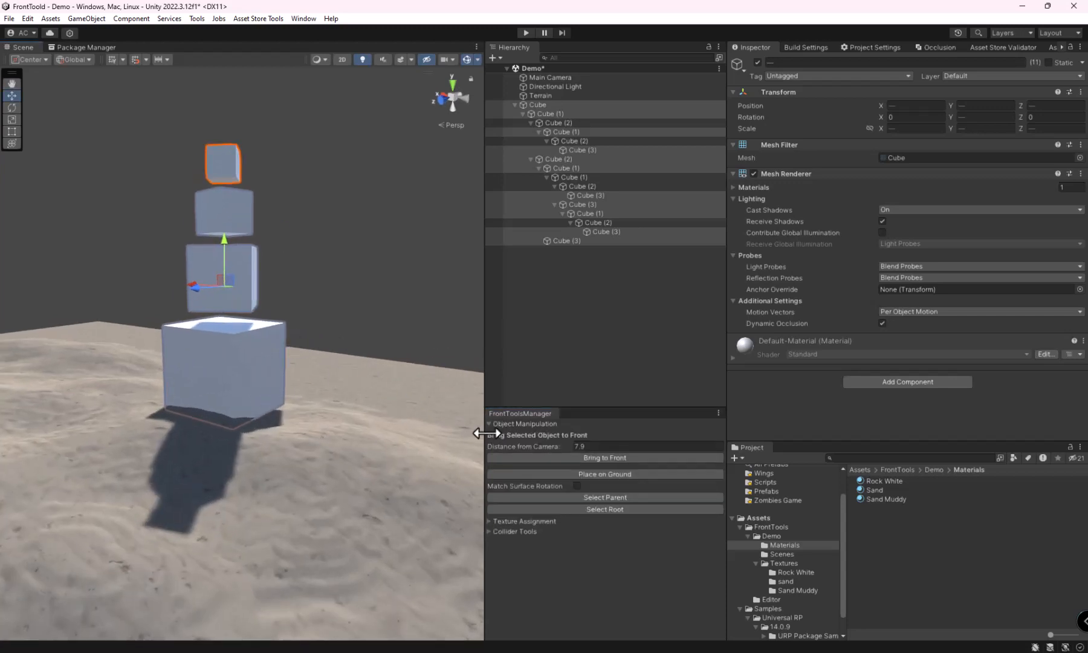
click(487, 520)
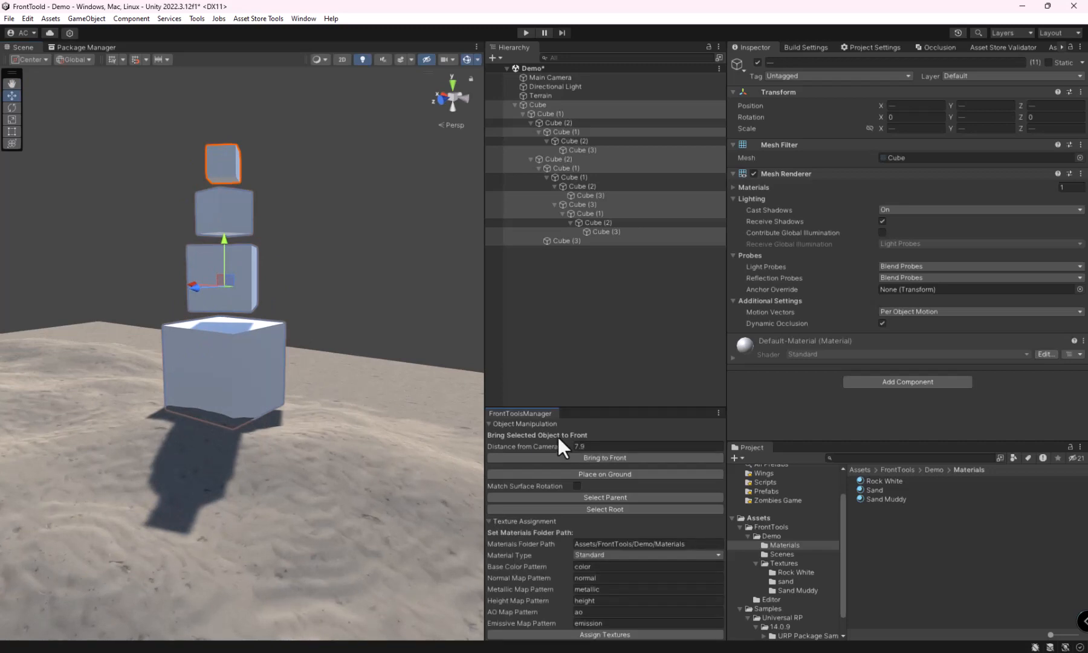
key(w)
right_drag(347, 381, 326, 395)
key(e)
key(a)
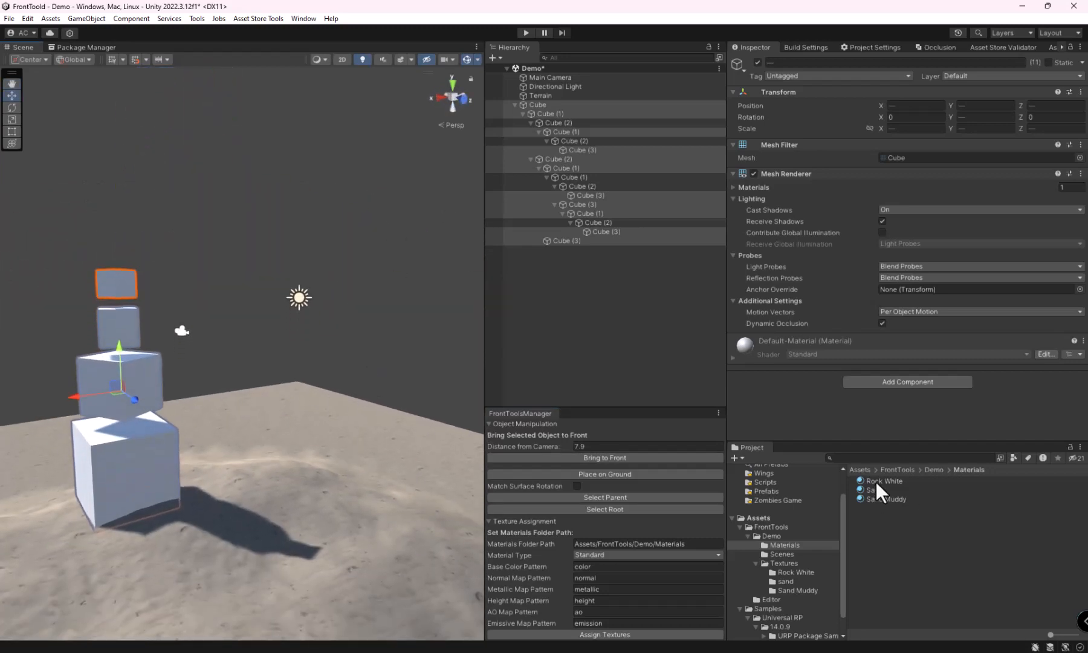
mouse_move(313, 462)
right_down()
mouse_move(272, 444)
mouse_move(320, 444)
mouse_move(214, 449)
mouse_move(309, 445)
right_up()
right_drag(197, 454, 321, 439)
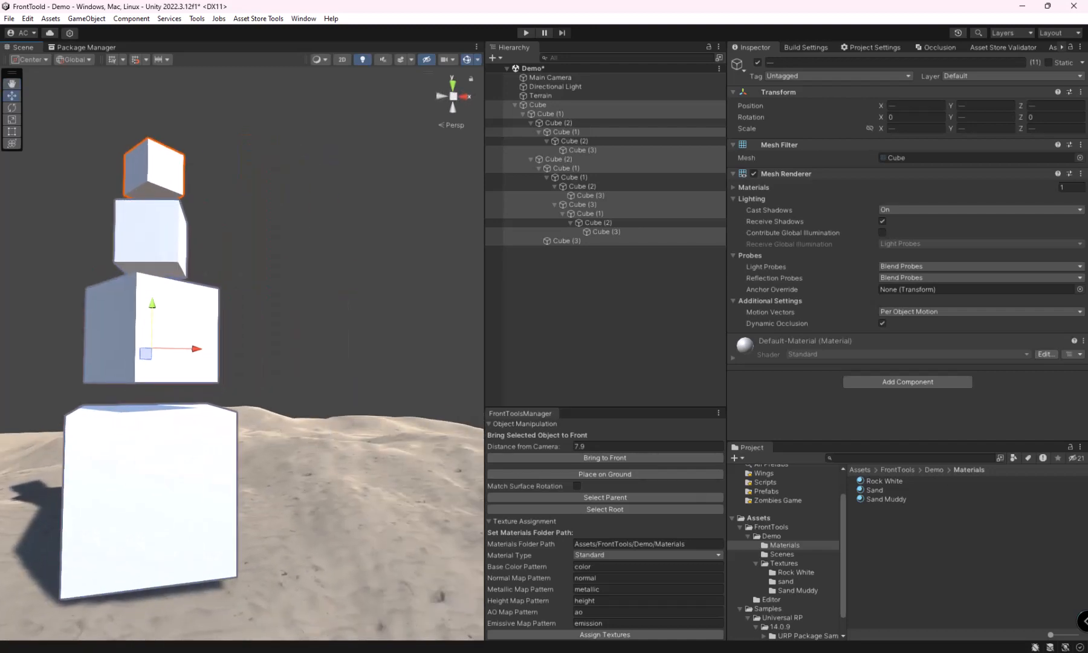